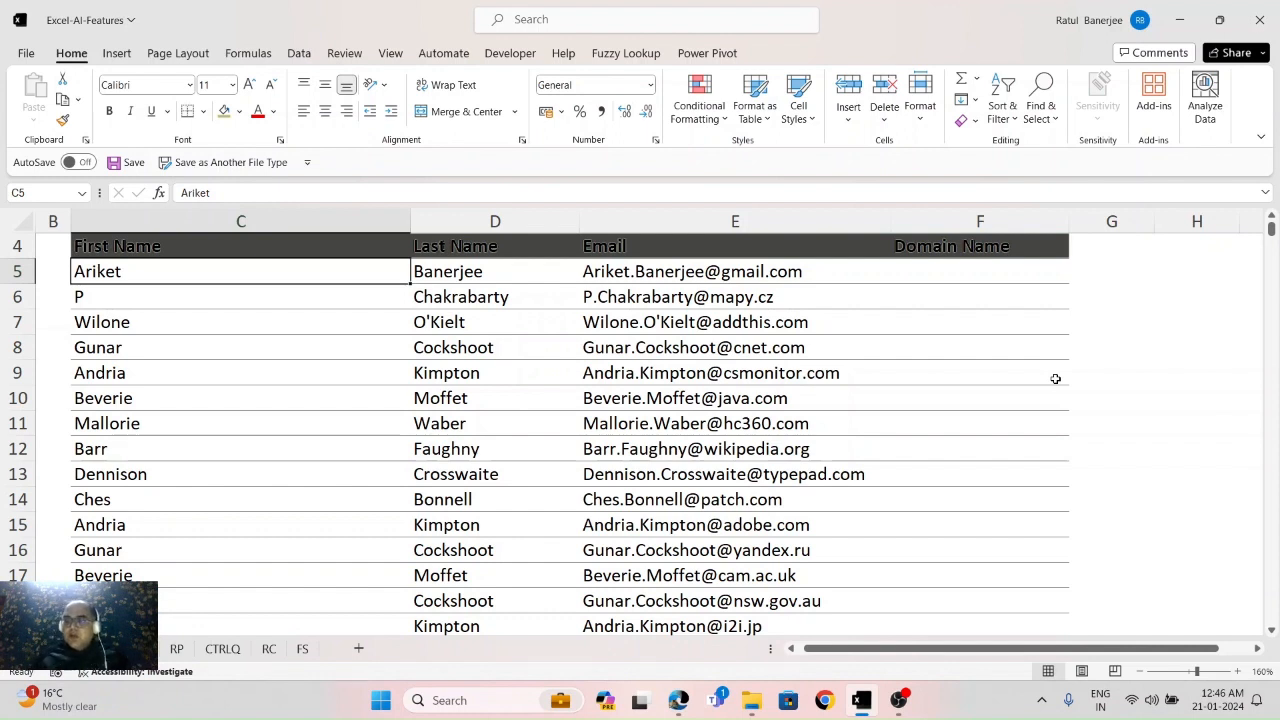
Step: Flash Fill the Domain Name column from the examples gmail.com and mapy.cz, through row 66
key("Right")
key("Right")
key("Right")
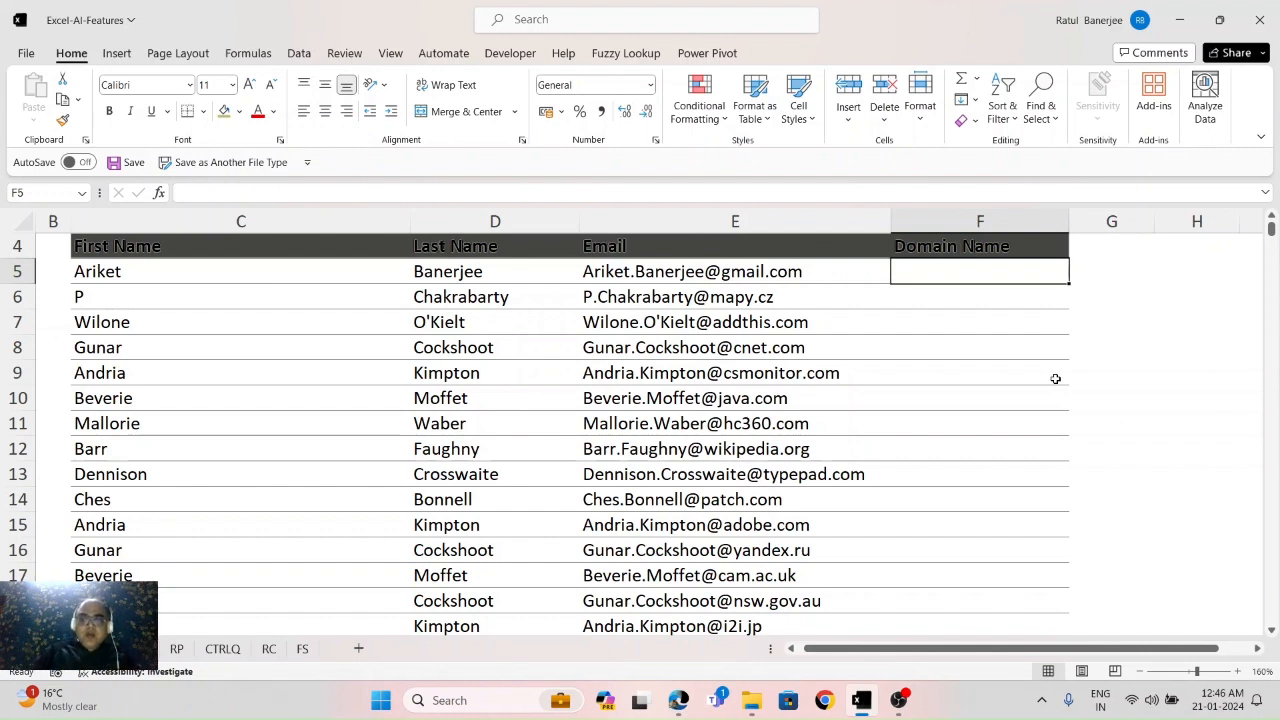
type("gmai")
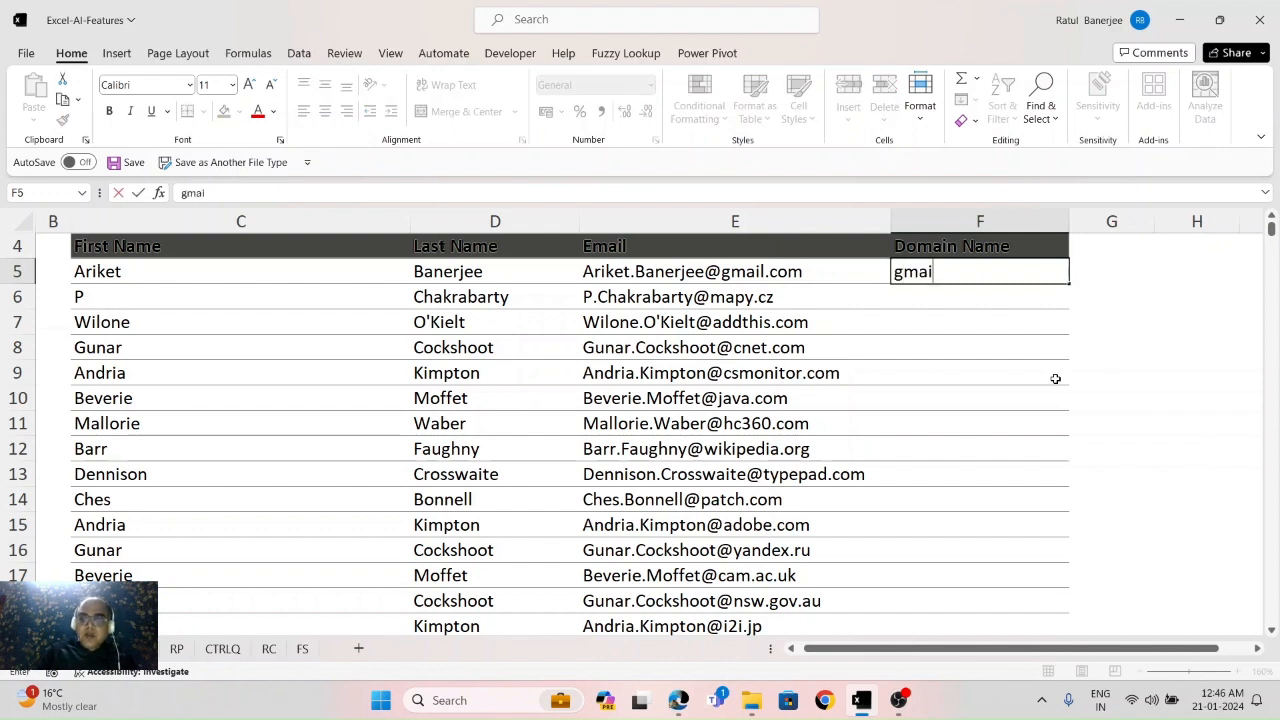
type("l.com")
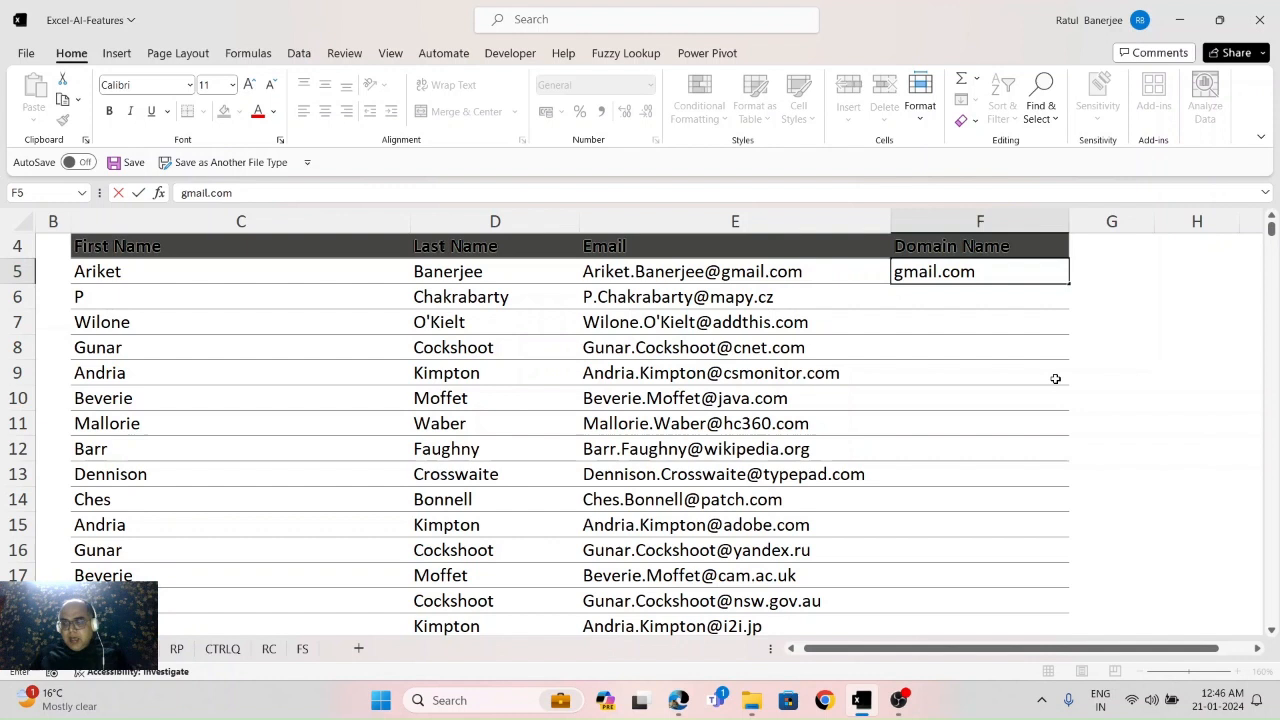
key("Return")
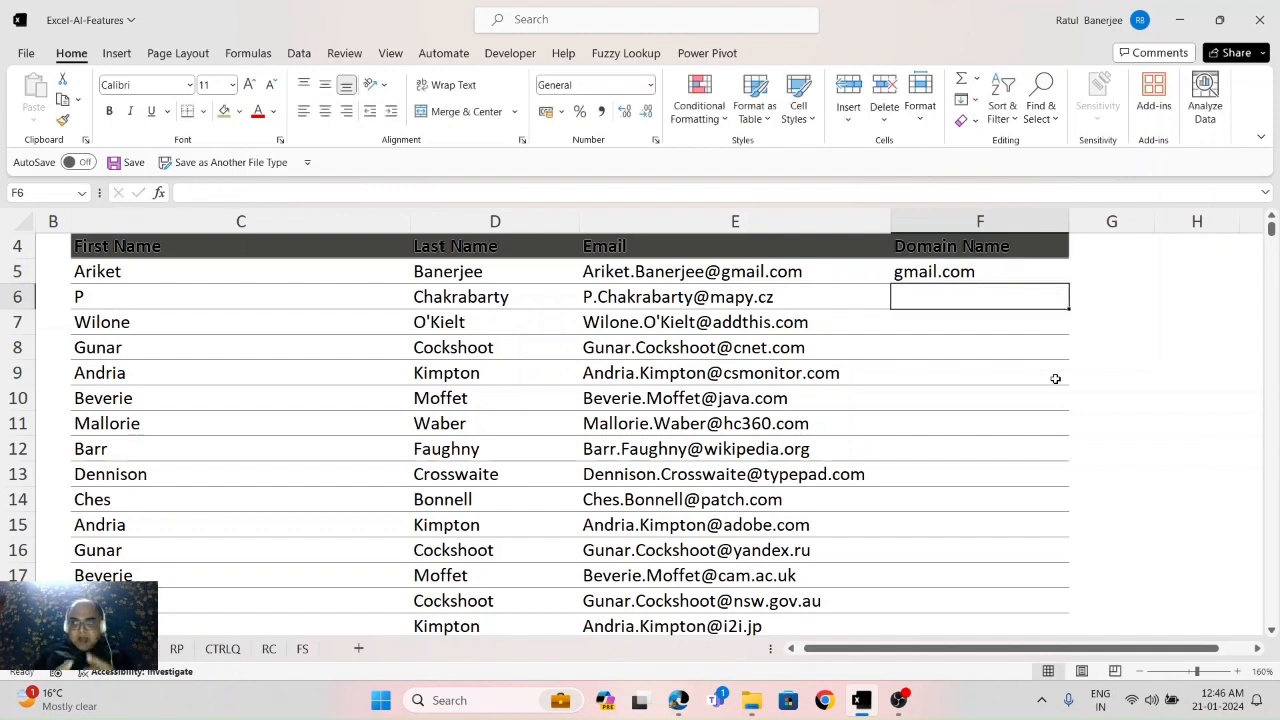
type("mapy.cz")
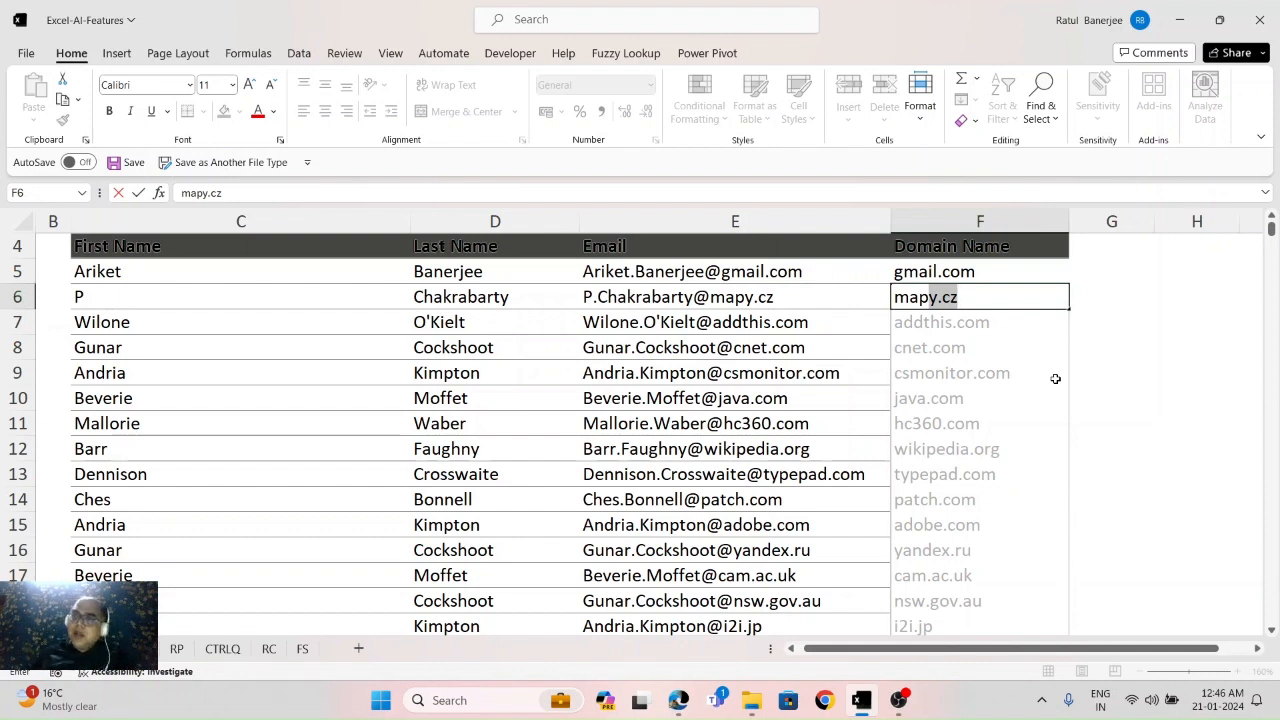
key("Return")
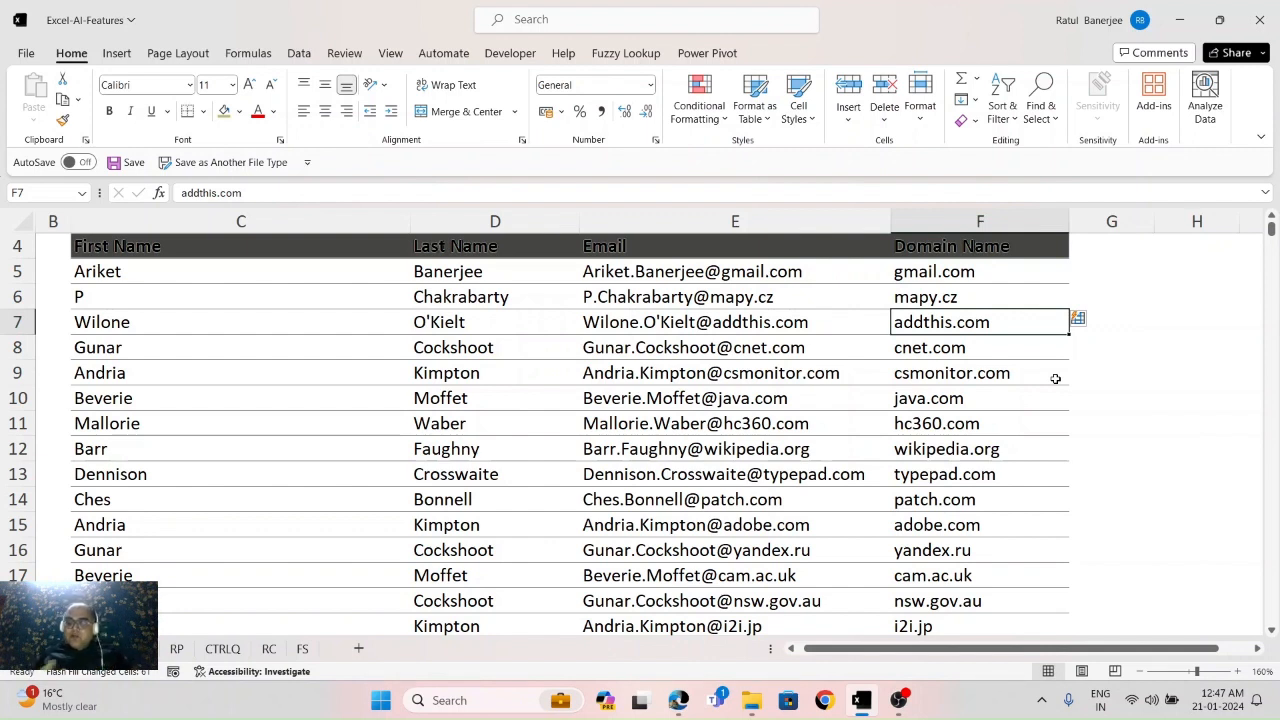
key("Up")
key("Up")
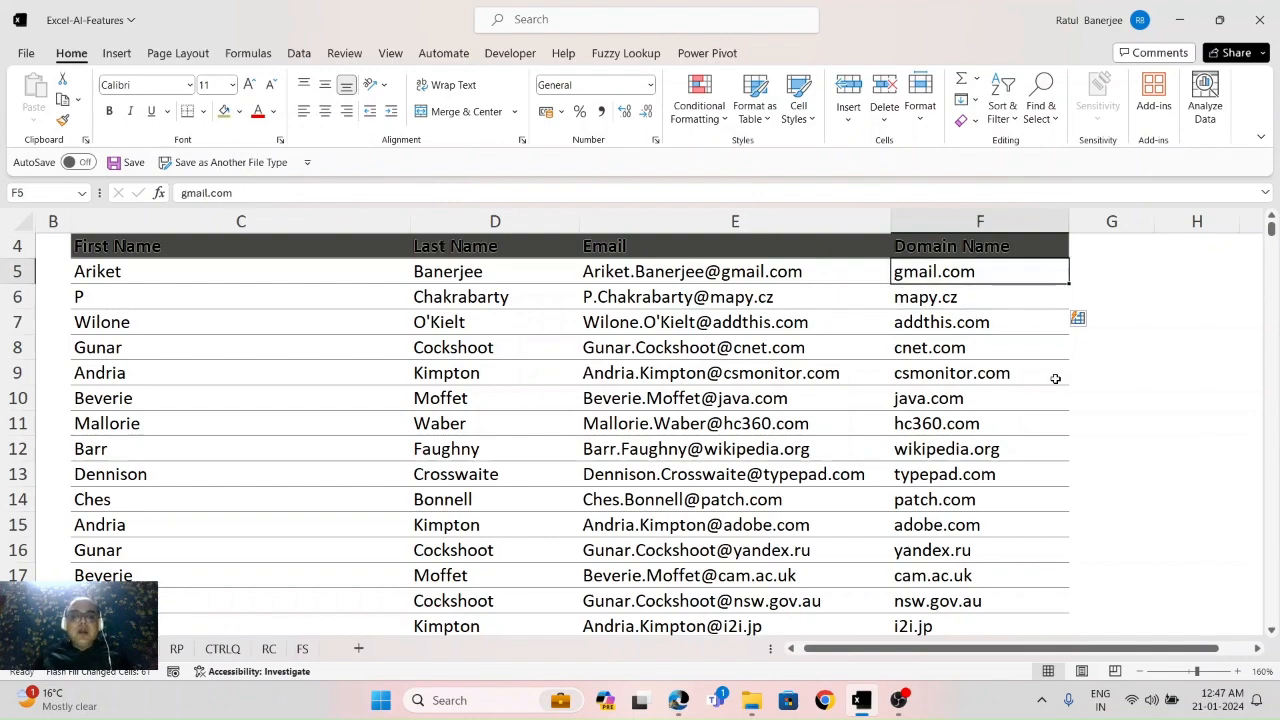
key("ctrl+Down")
Step: Navigate down to the second table and select the first empty Full Name cell, E69
key("Down")
key("Down")
key("Down")
key("Down")
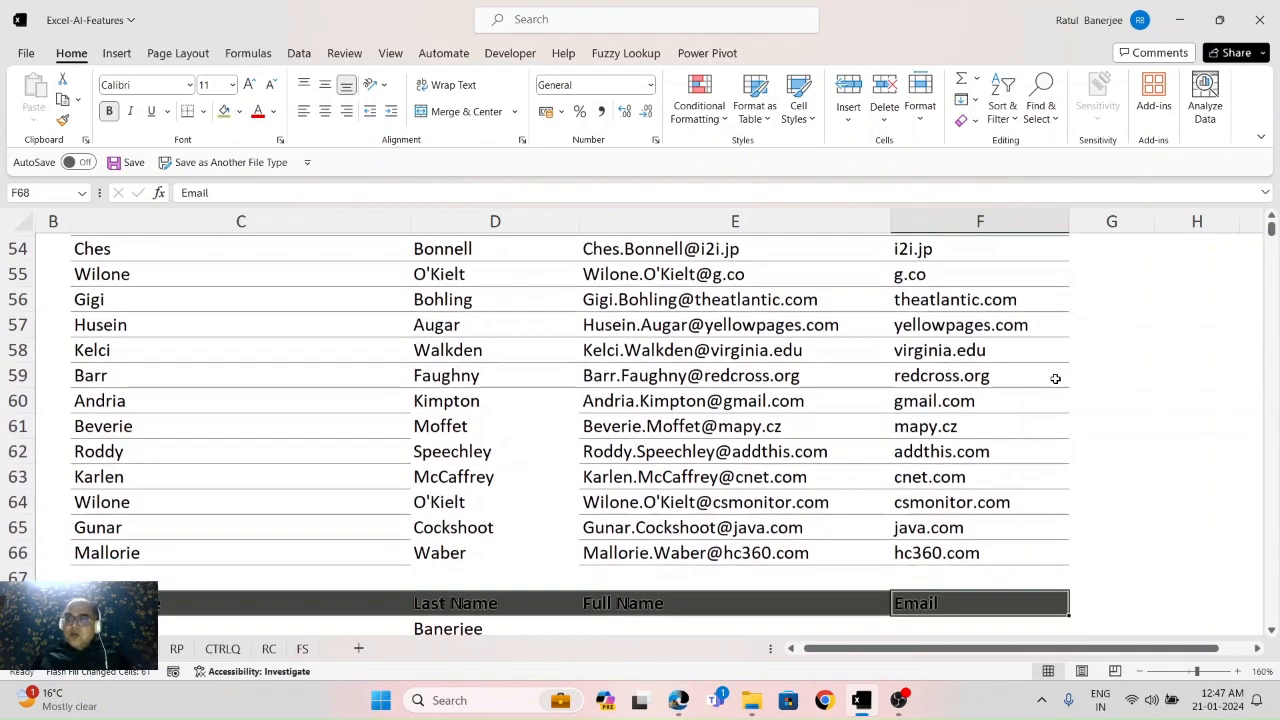
key("Up")
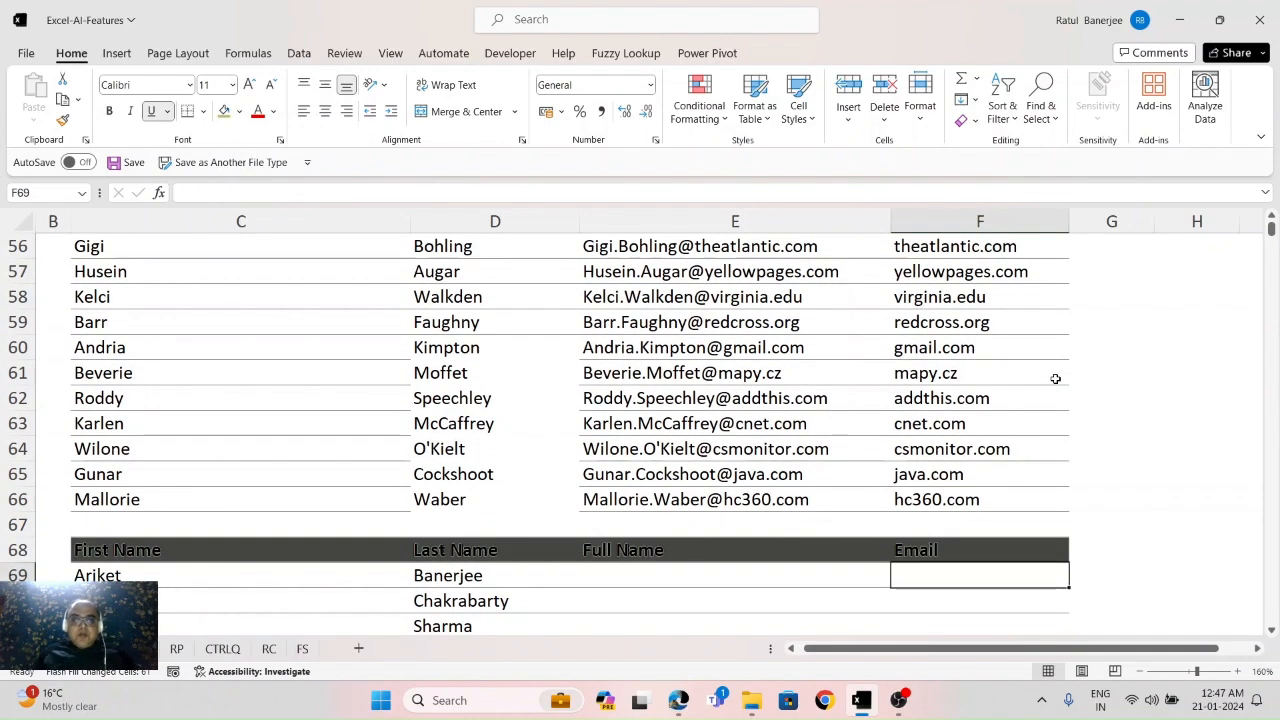
key("Left")
key("Left")
key("Left")
key("Down")
key("Down")
key("Down")
key("Down")
key("Down")
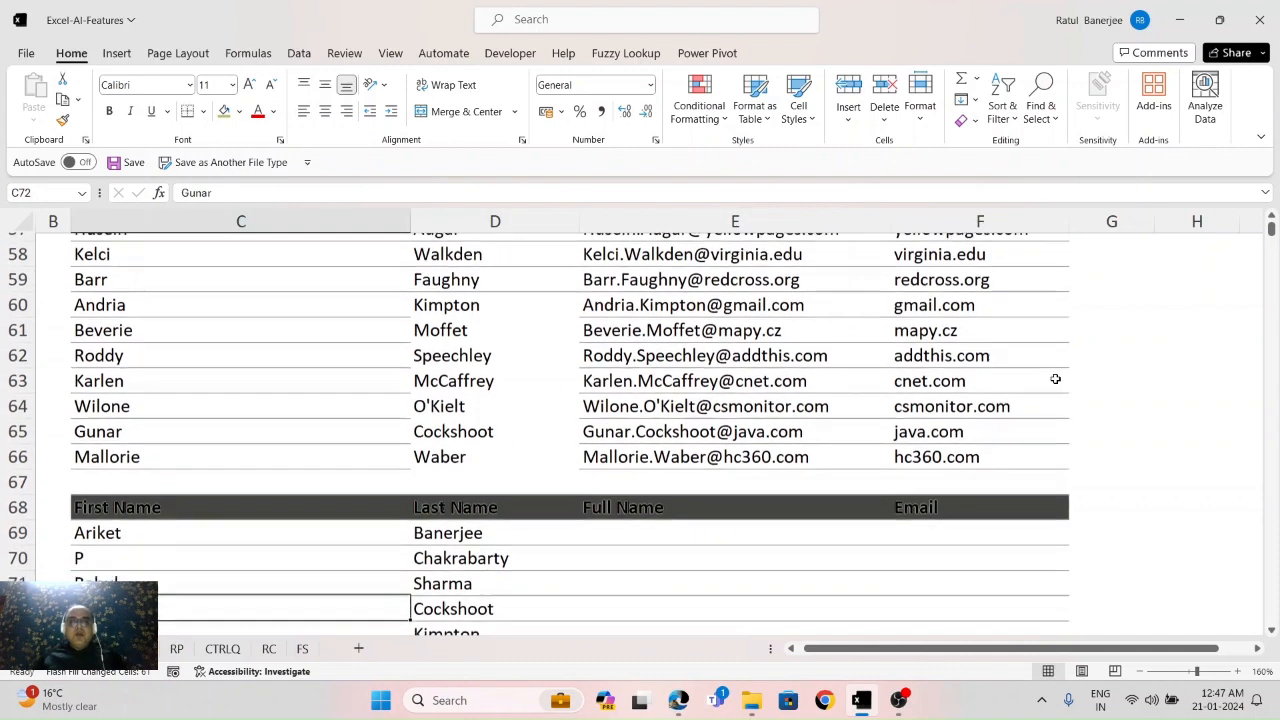
key("Up")
key("Up")
key("Up")
key("Up")
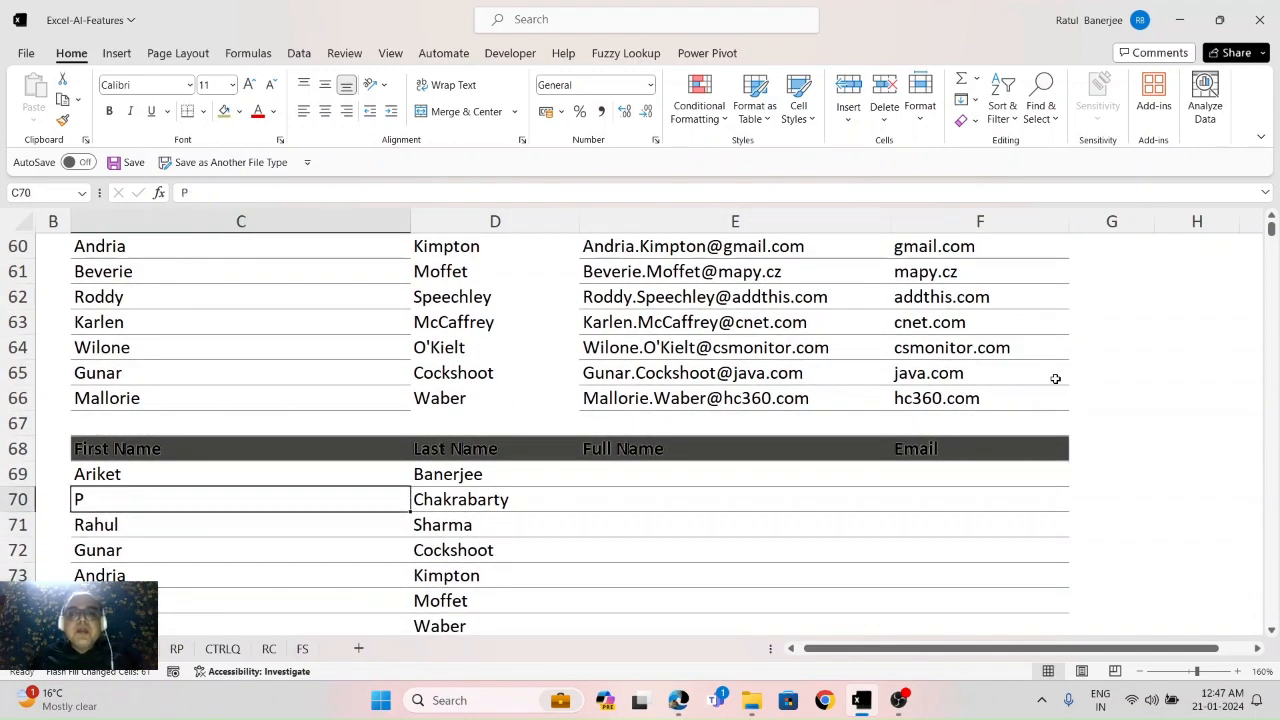
key("Up")
key("Right")
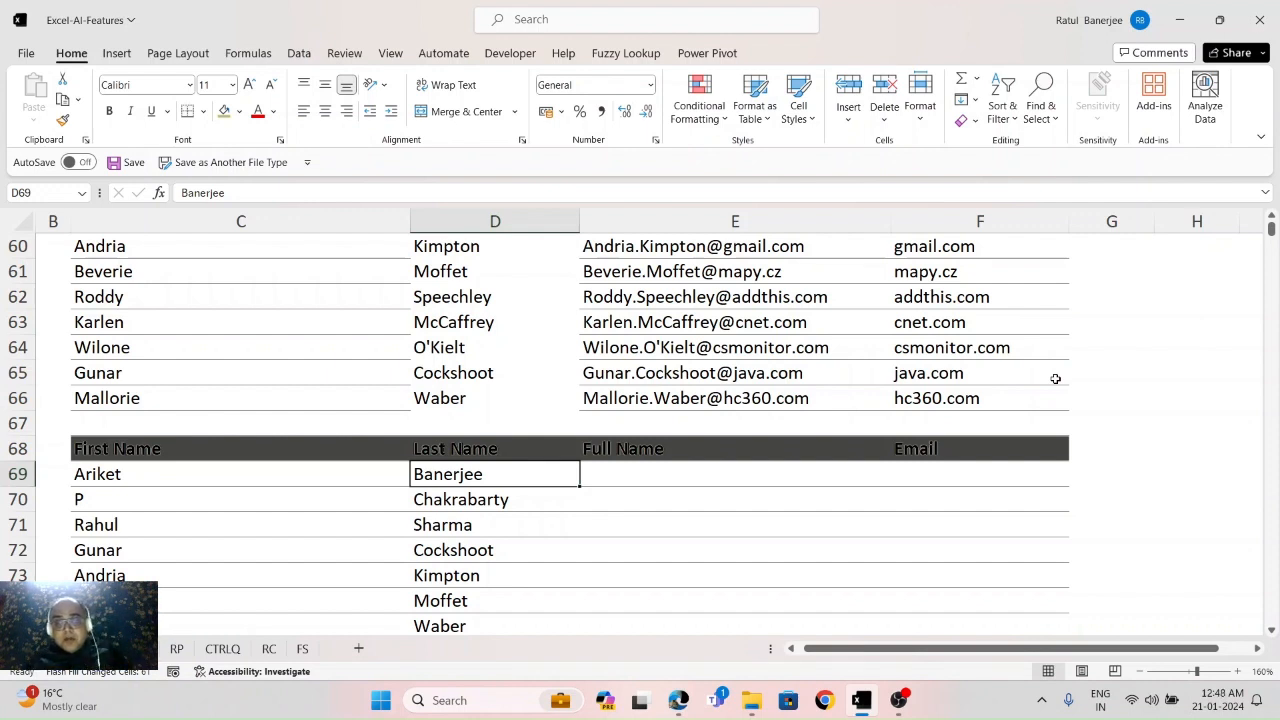
left_click(1055, 378)
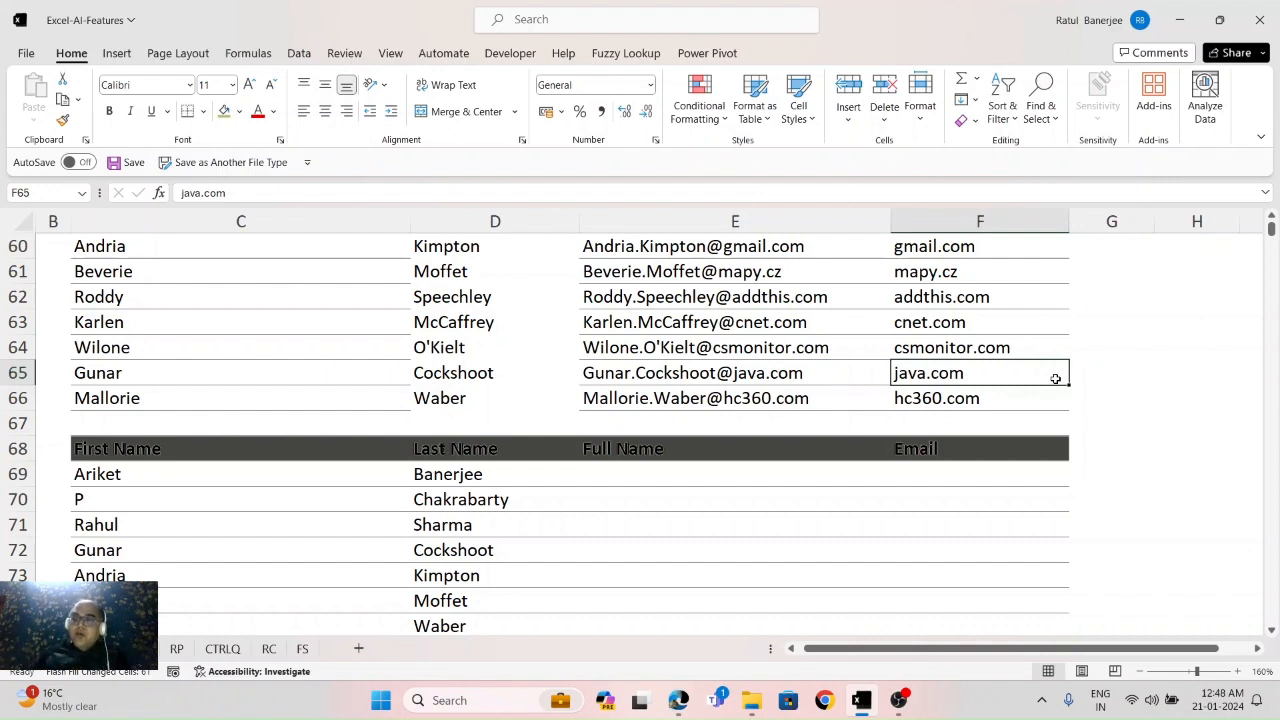
key("Down")
key("Down")
key("Down")
key("Down")
key("Left")
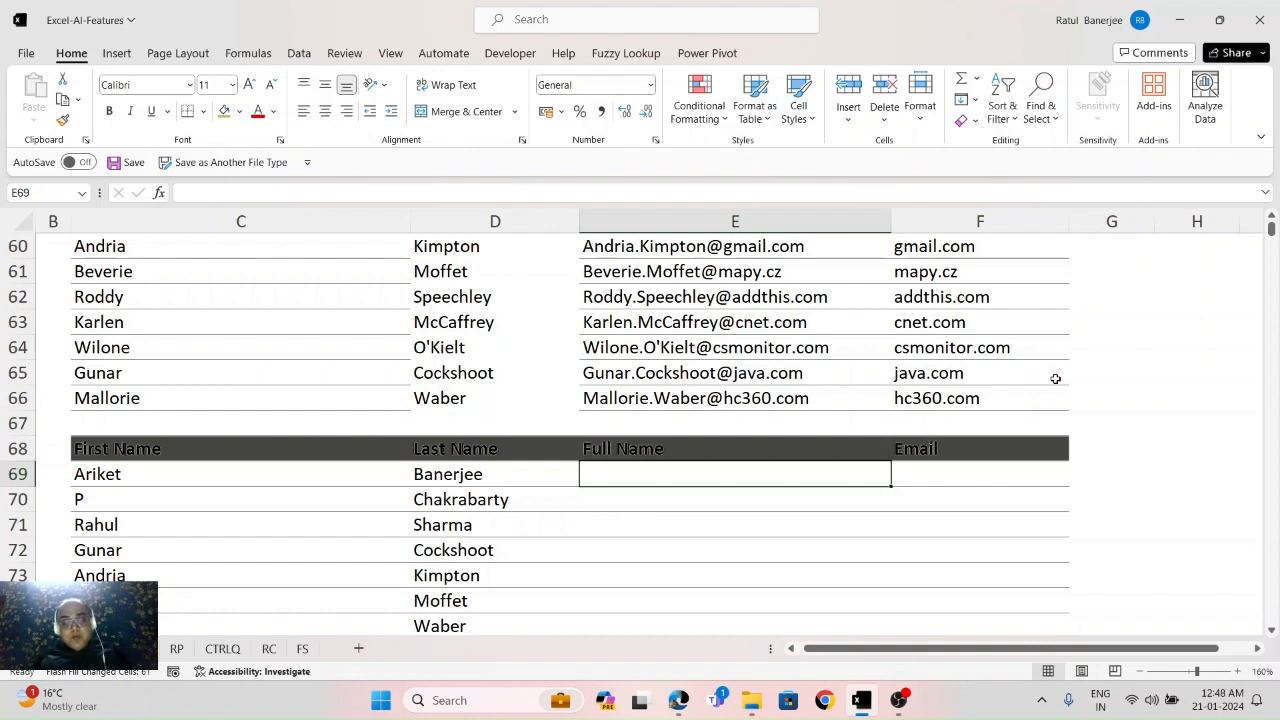
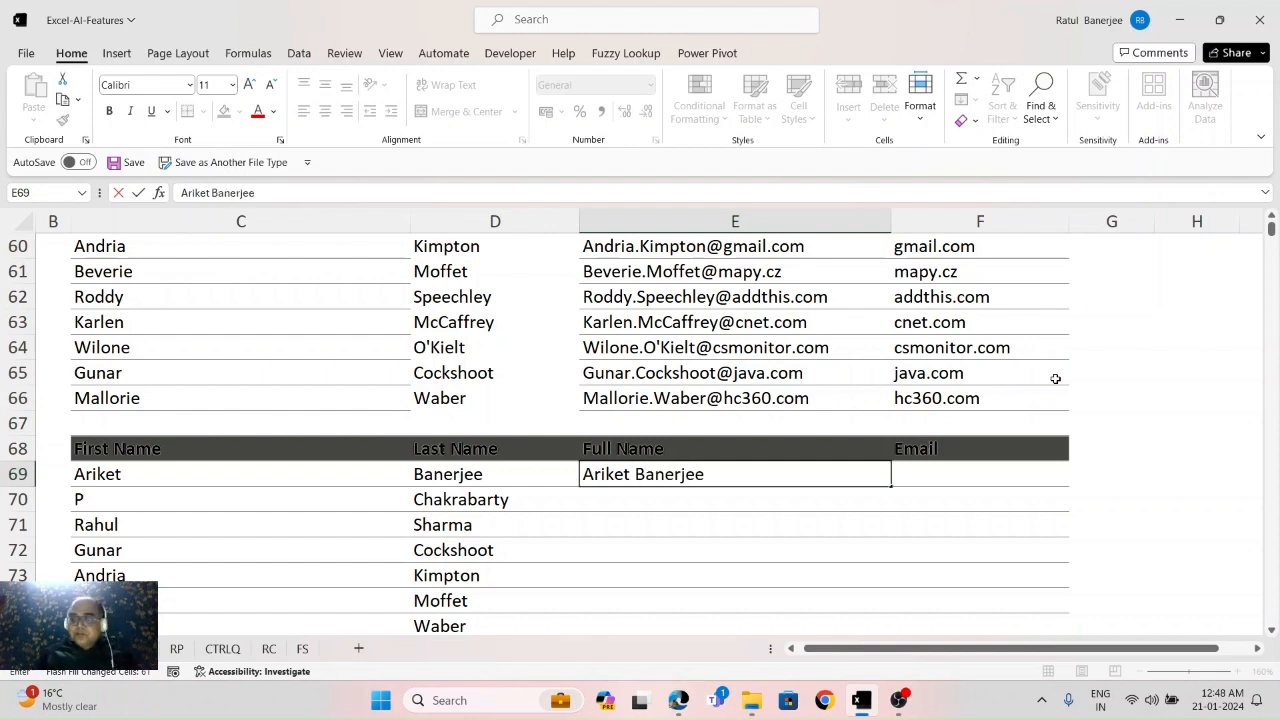
Step: Type the first person's full name in E69, then accept Flash Fill's suggested full names for every row
key("Return")
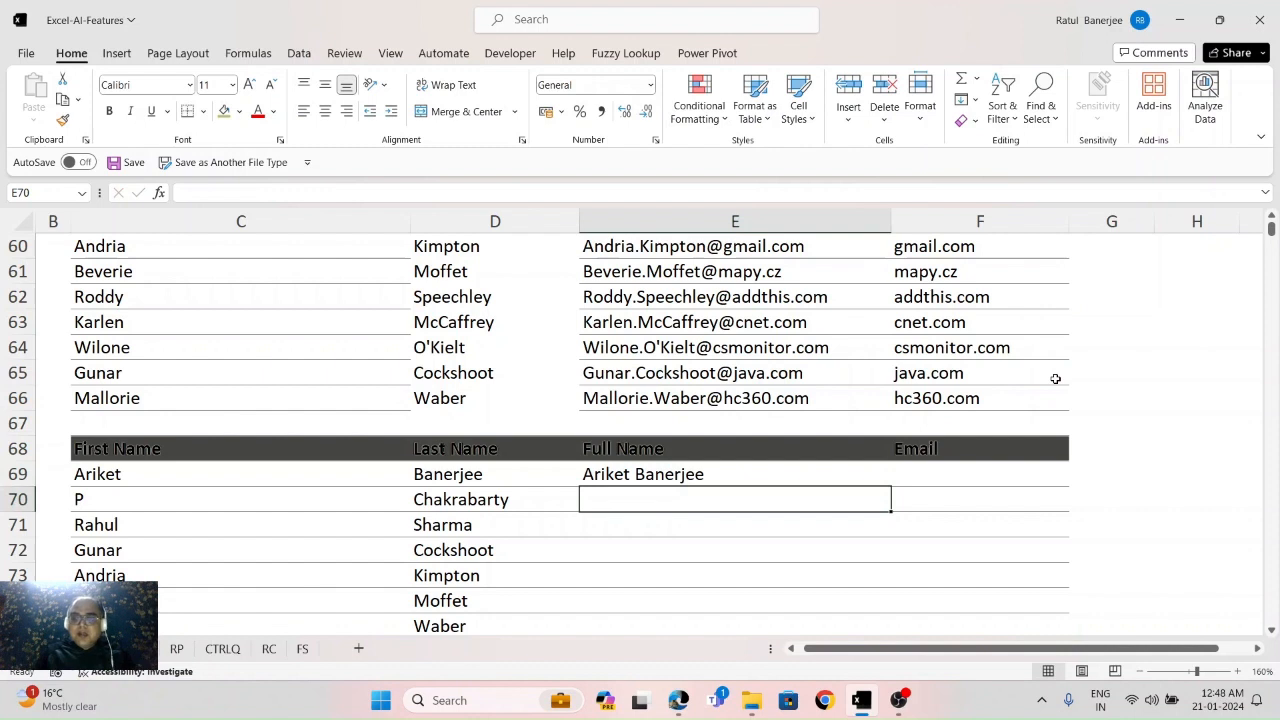
type("P")
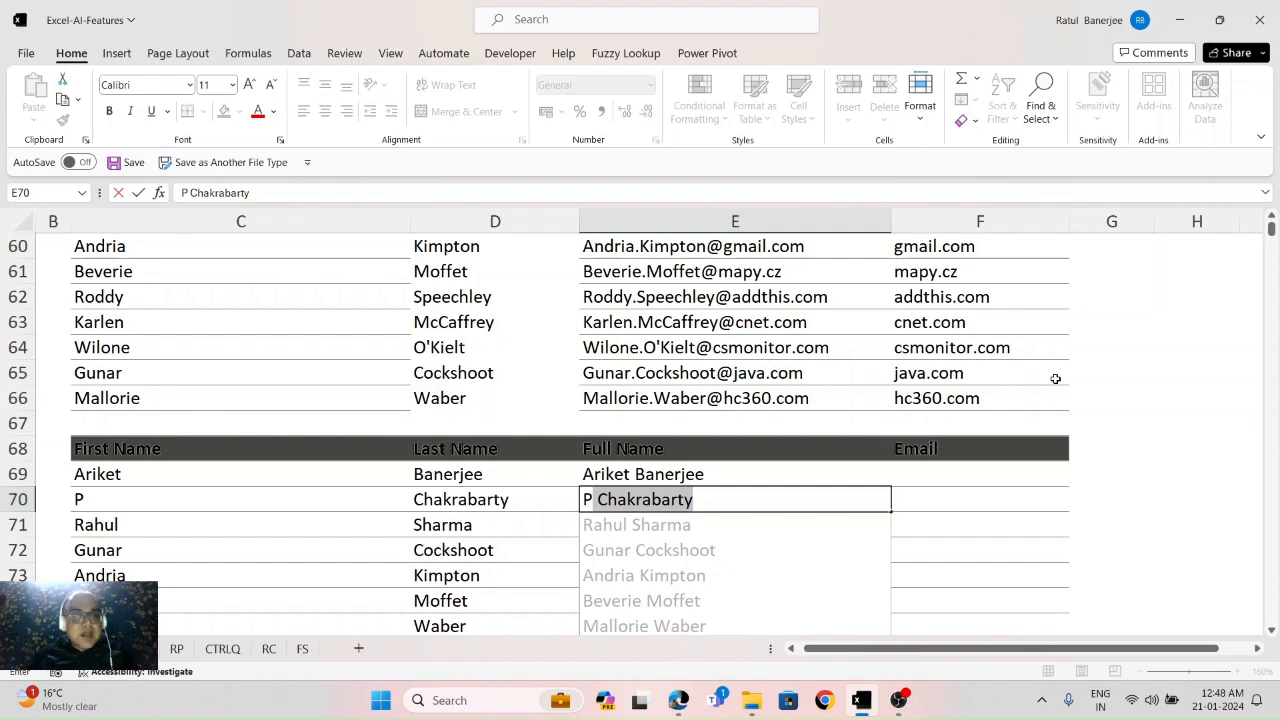
key("Return")
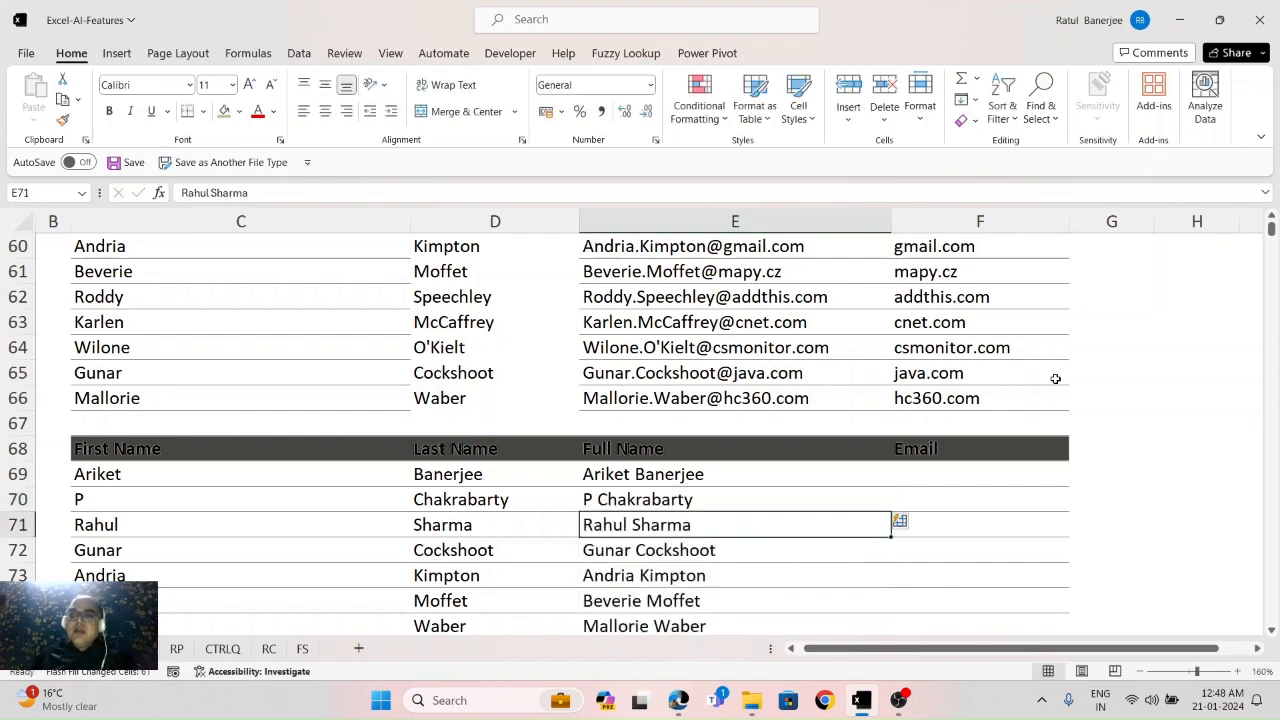
key("Up")
key("Up")
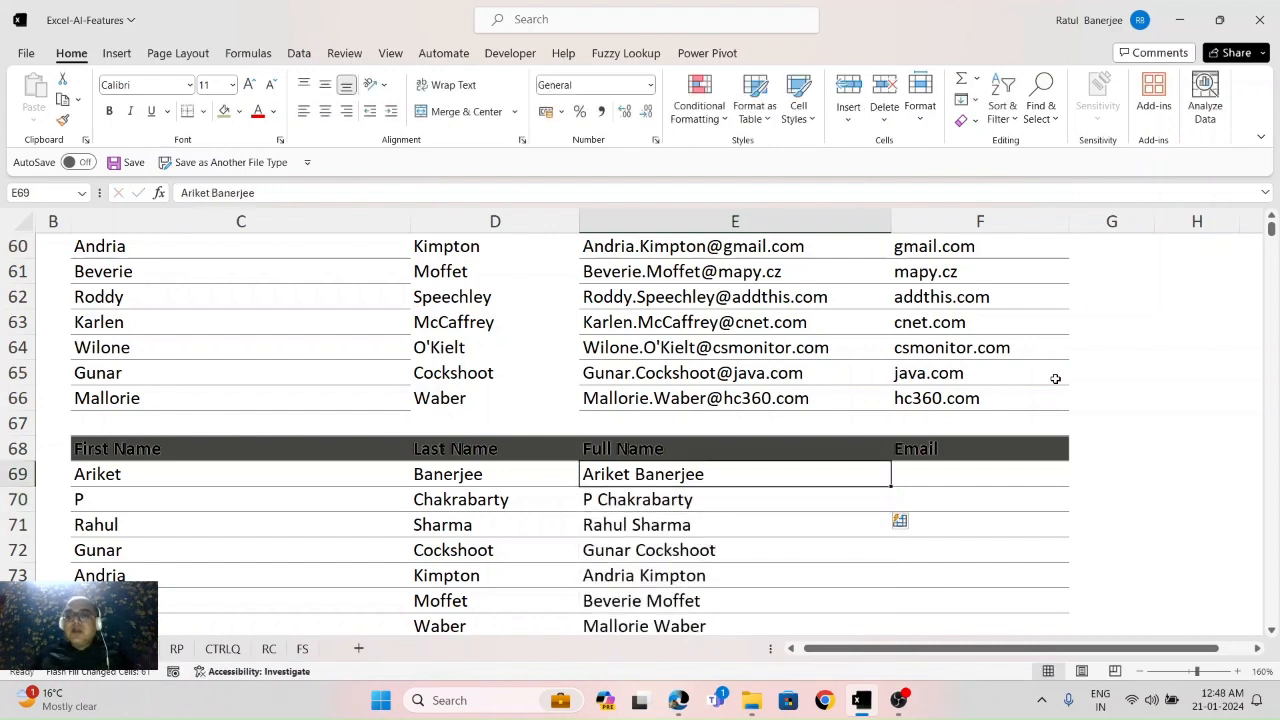
key("ctrl+Down")
key("ctrl+Up")
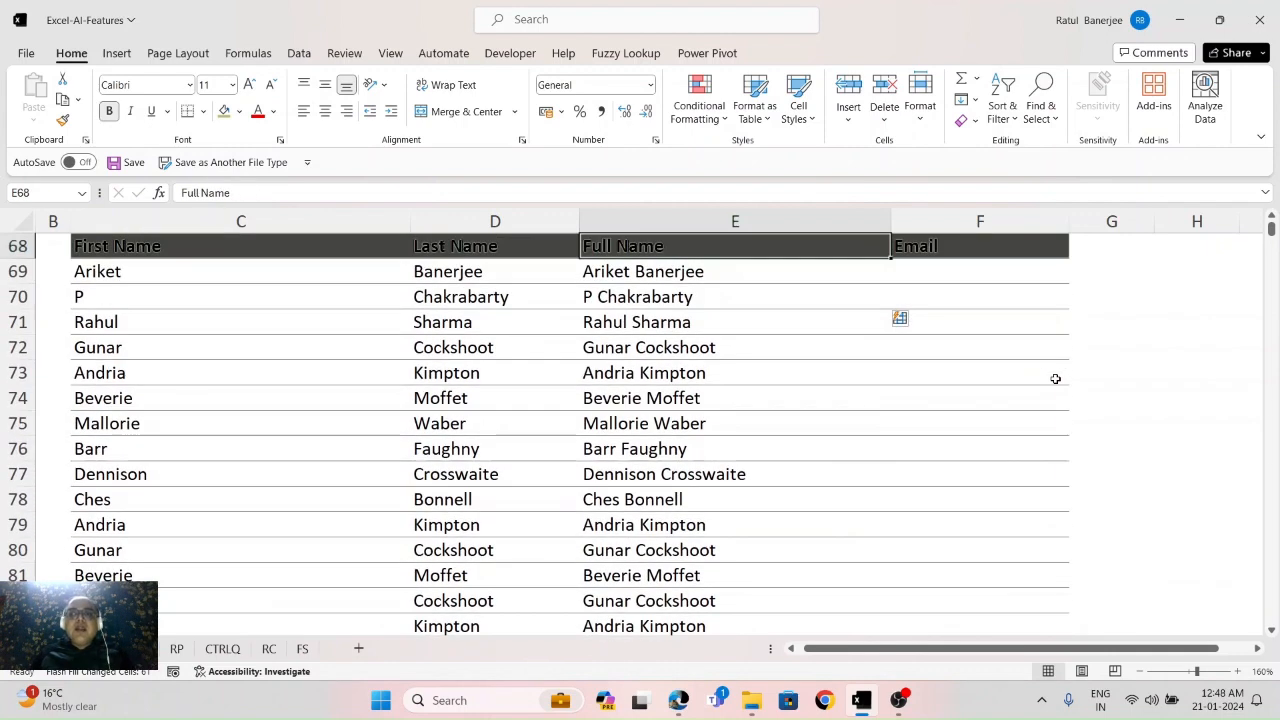
key("Down")
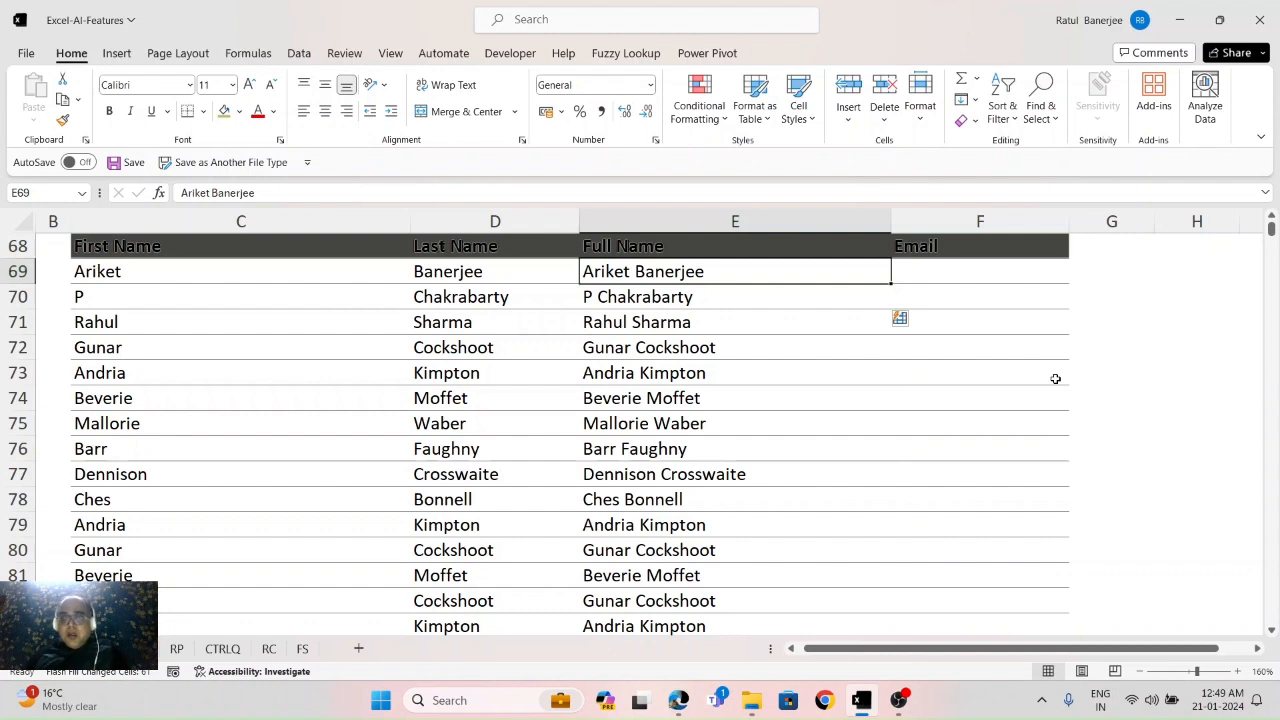
key("Right")
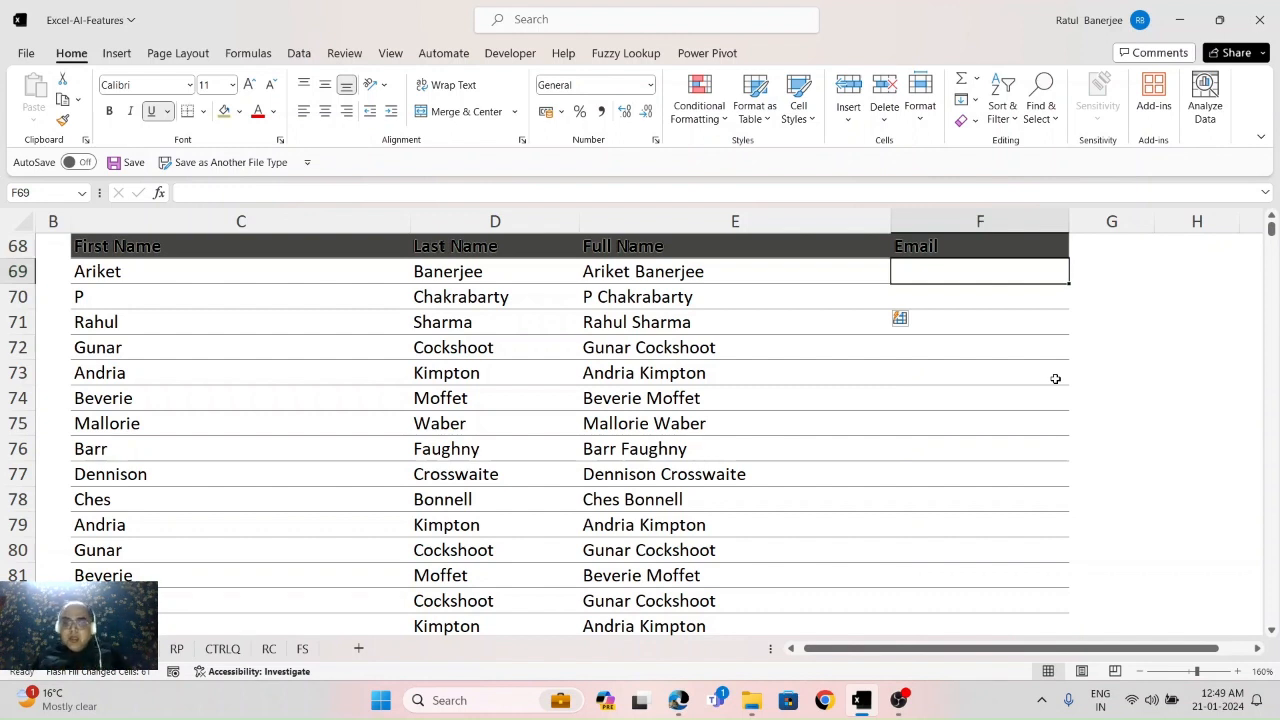
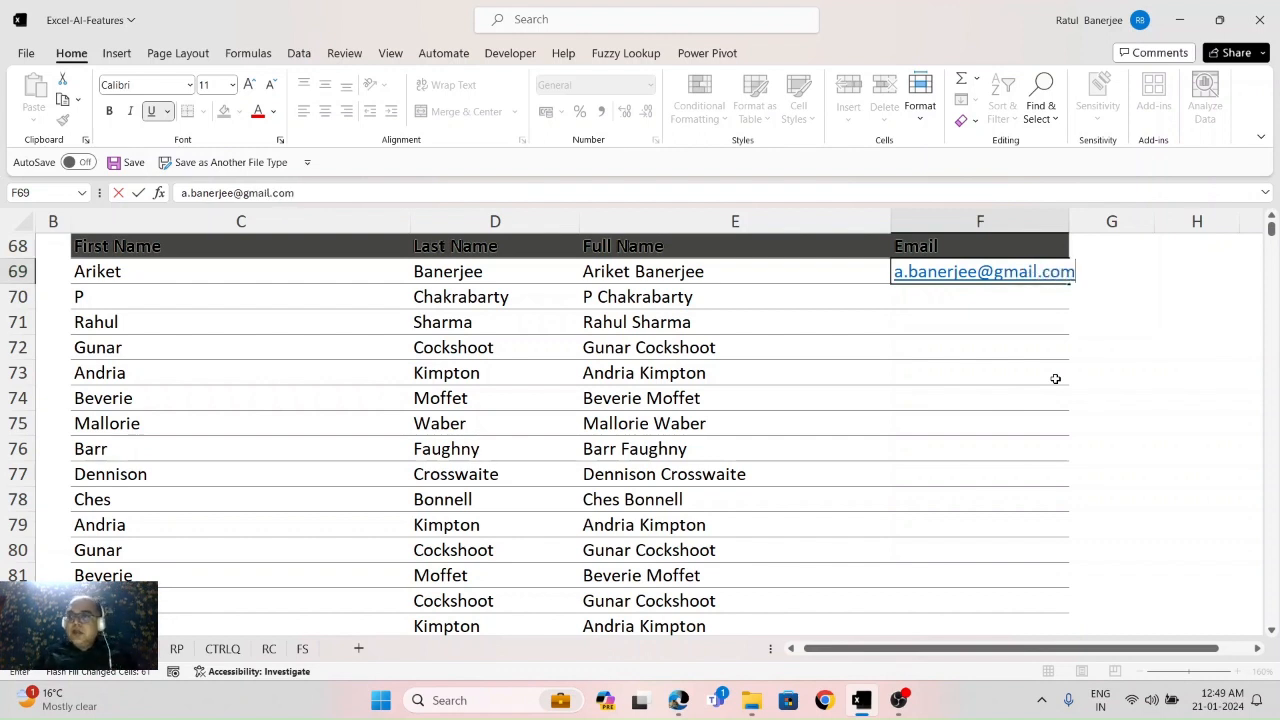
key("Return")
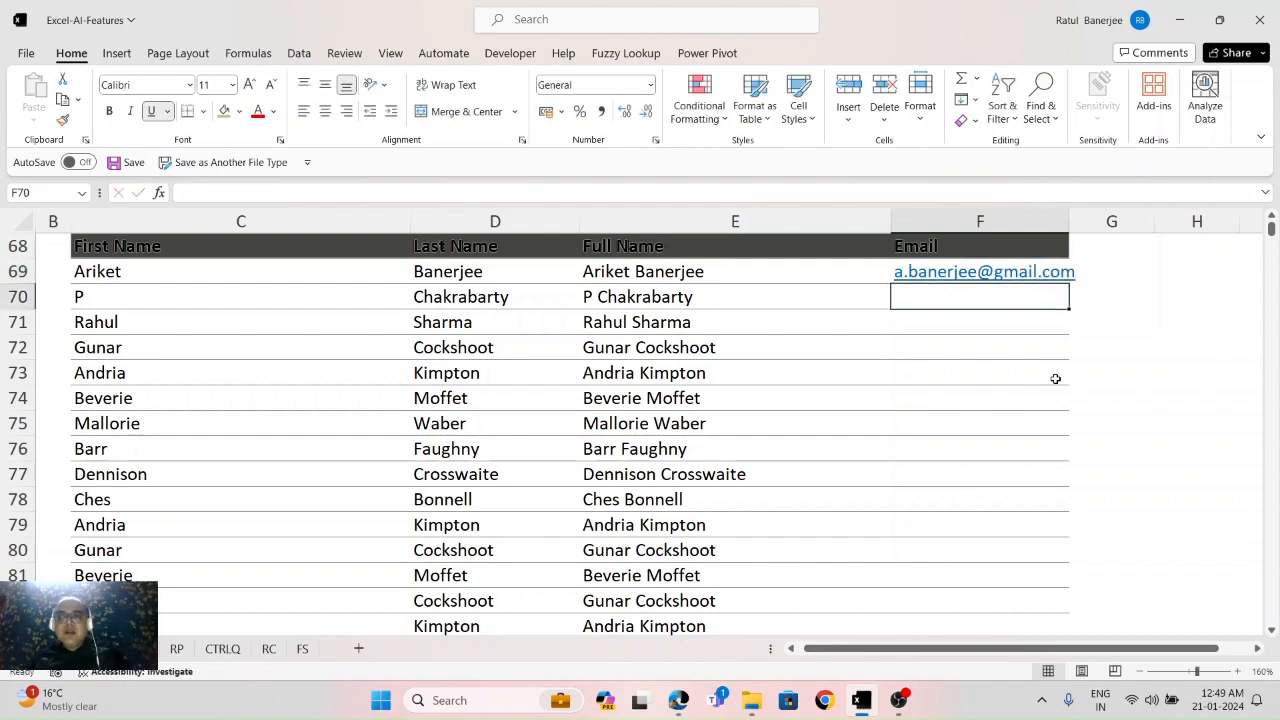
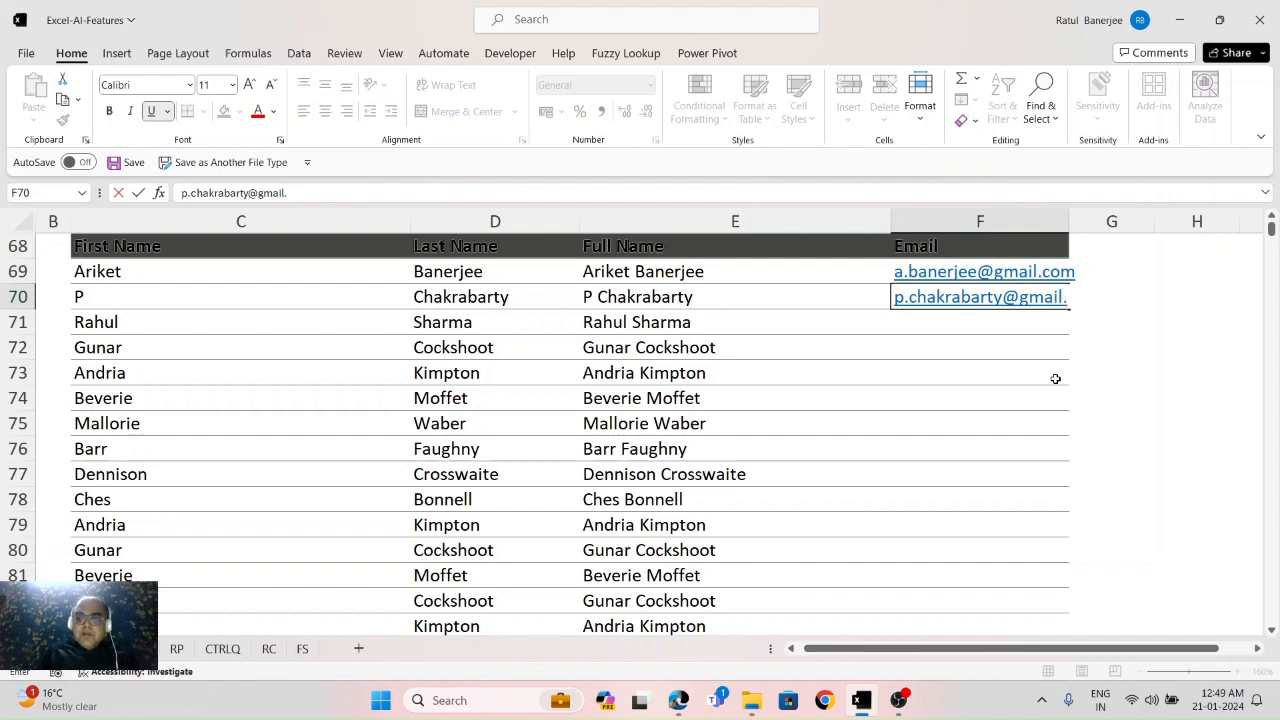
key("Return")
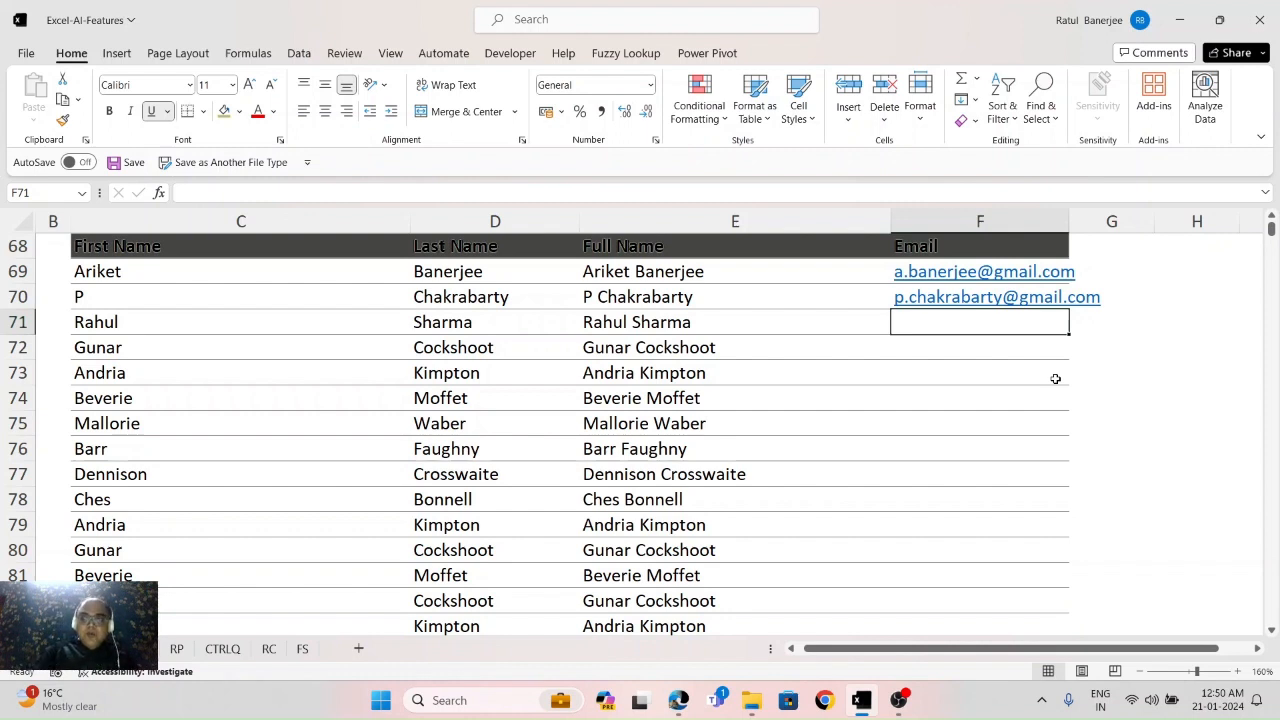
Step: Flash Fill the remaining emails with Ctrl+E, then widen column F to fit the addresses
key("ctrl+e")
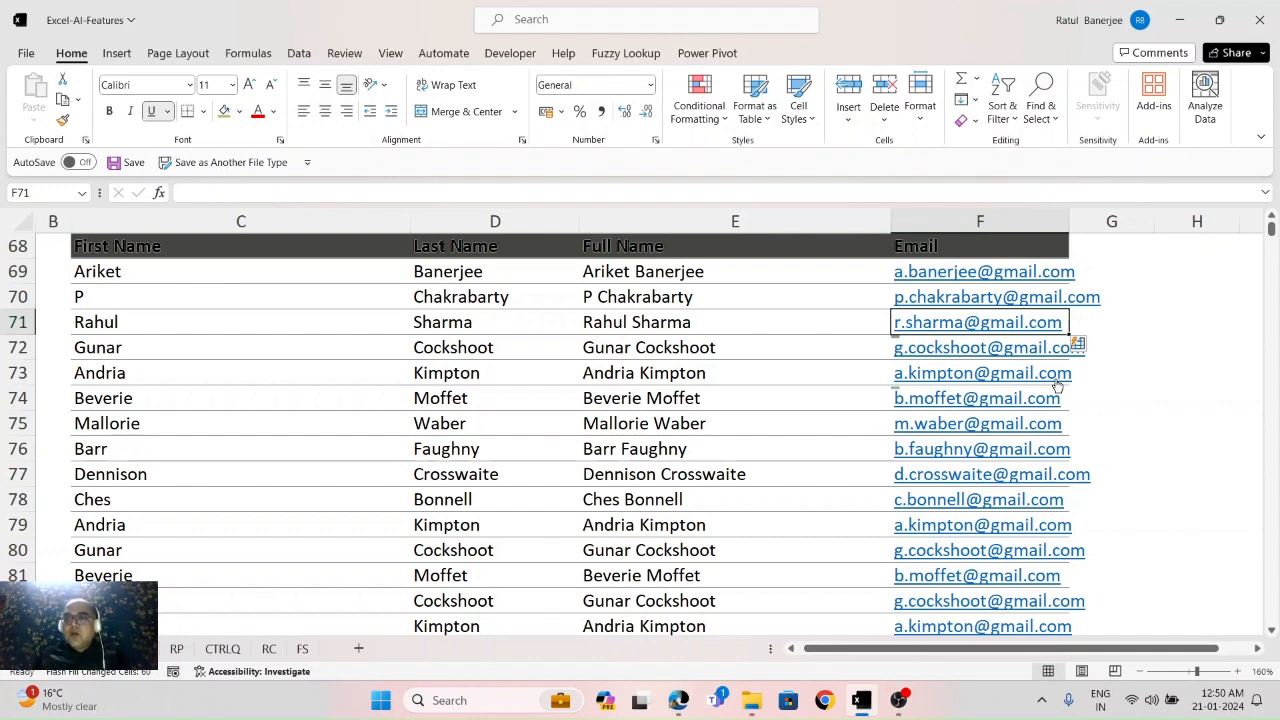
key("Up")
key("Up")
key("Down")
key("Down")
key("Down")
key("Down")
key("Down")
key("Down")
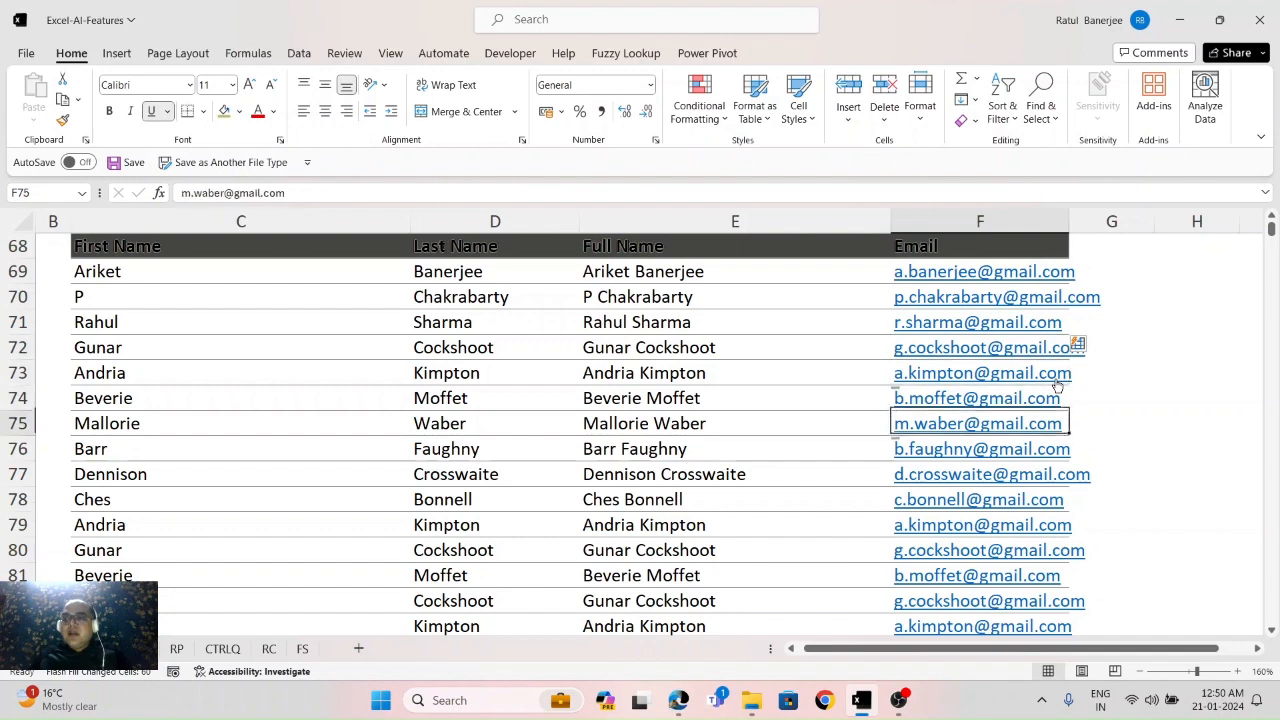
key("Down")
key("Down")
key("Down")
key("Down")
key("Down")
key("Down")
key("Down")
key("Down")
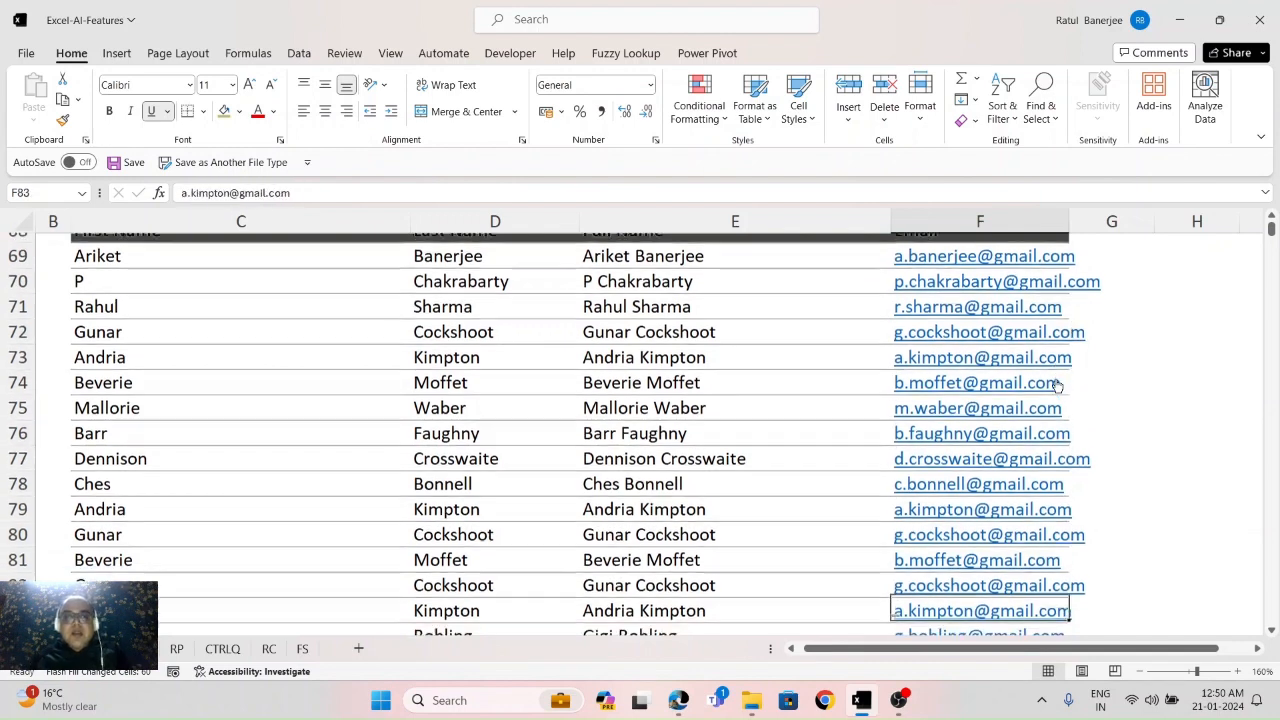
key("Up")
key("Up")
key("Up")
key("Up")
key("Up")
key("Up")
key("Up")
key("Up")
key("Up")
key("Up")
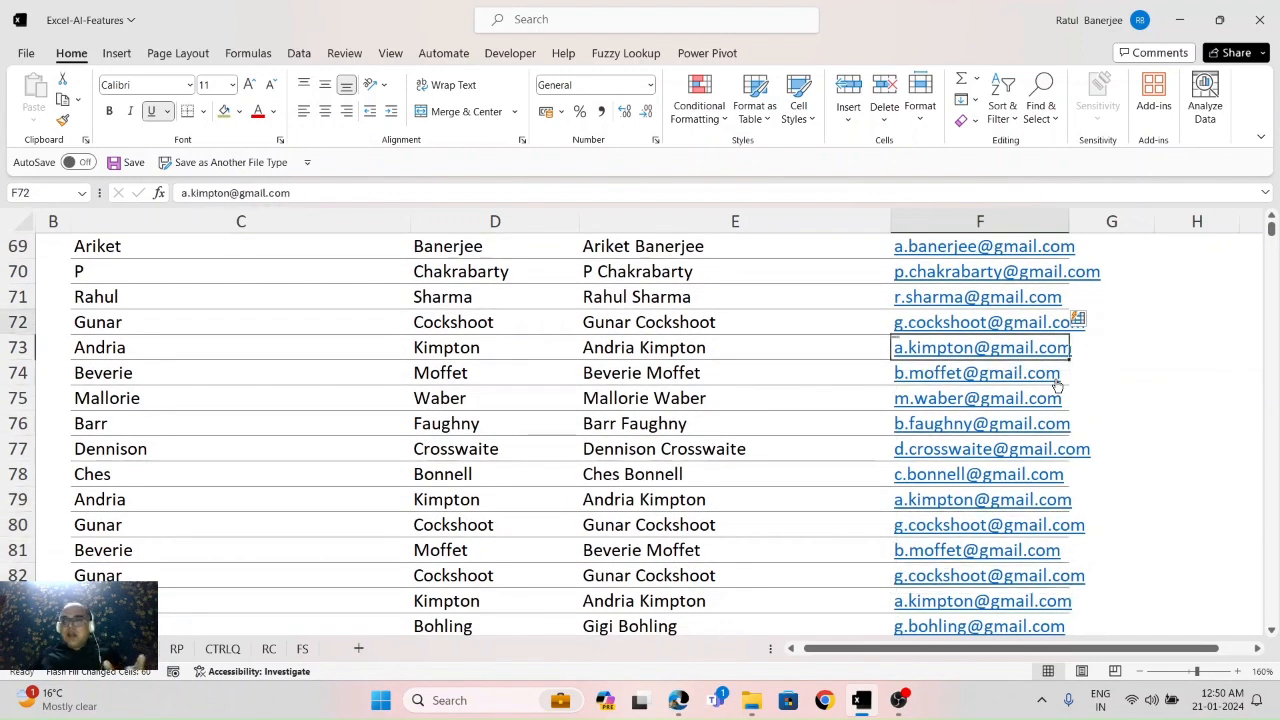
key("Up")
key("Up")
key("Up")
key("Up")
key("Up")
key("Down")
key("Down")
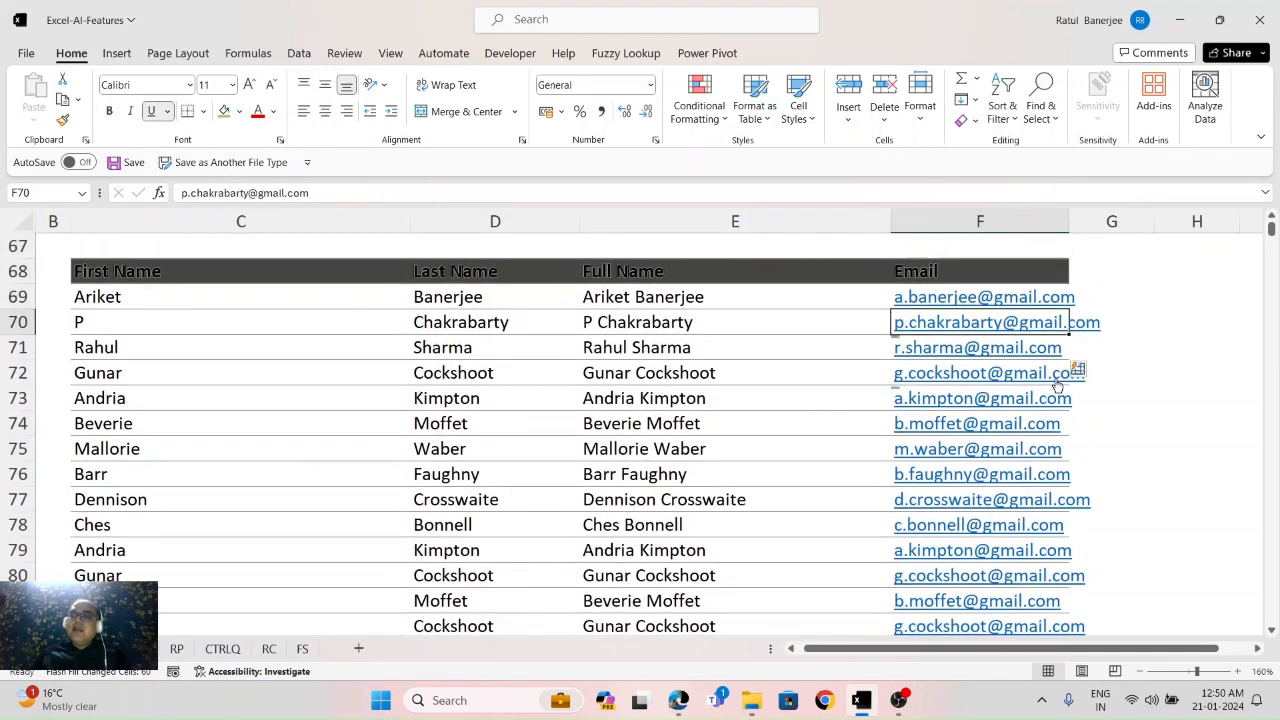
key("Up")
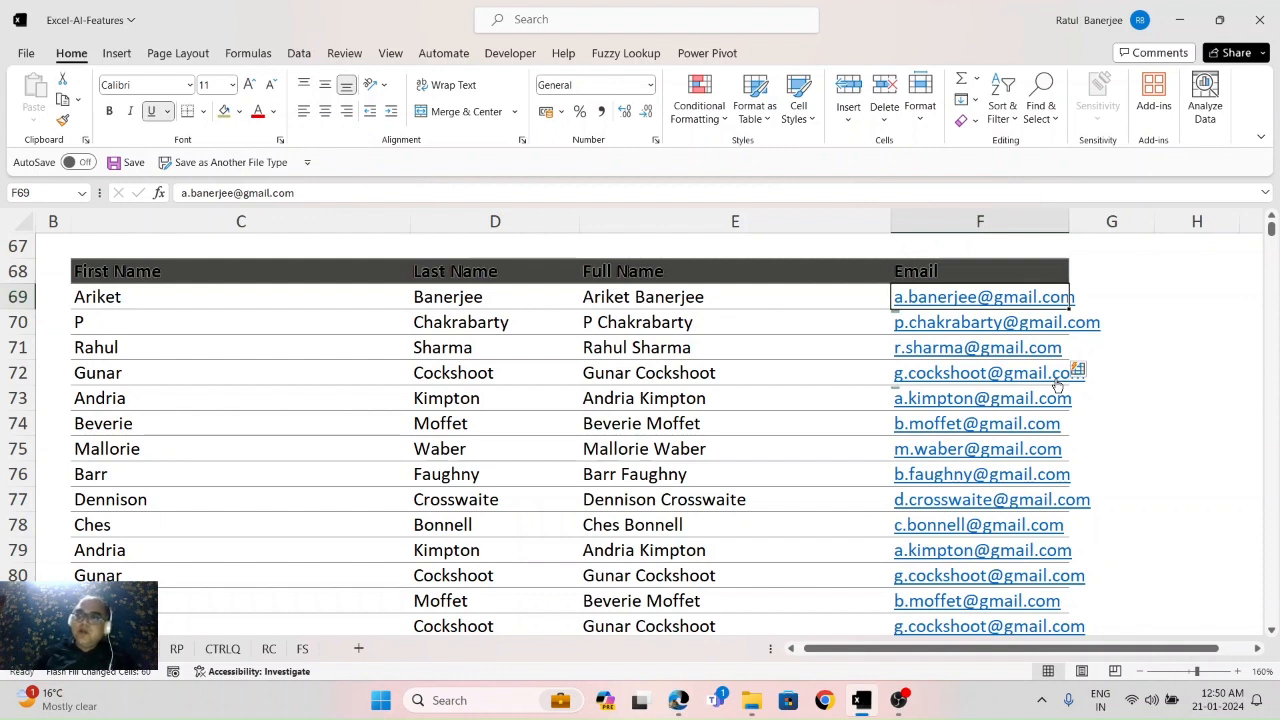
left_click_drag(1068, 221, 1125, 221)
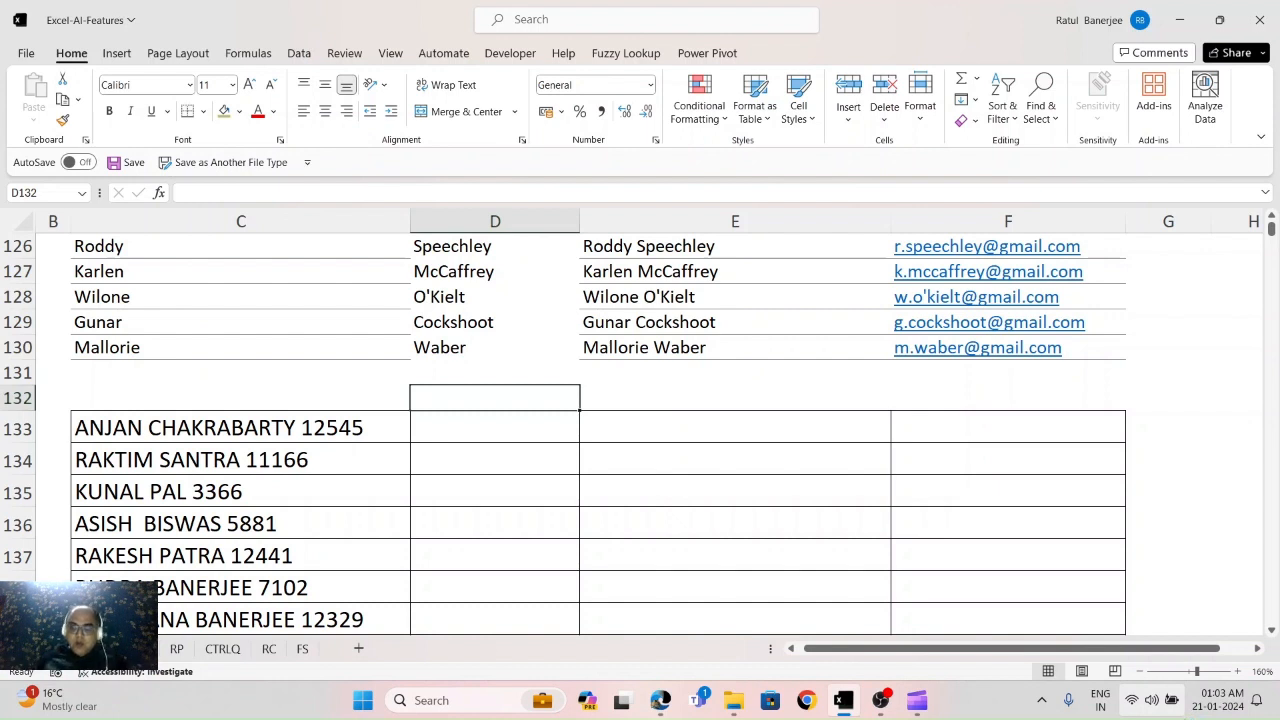
Step: Select cell C133, the first combined name-and-ID entry in the third table
key("Down")
key("Left")
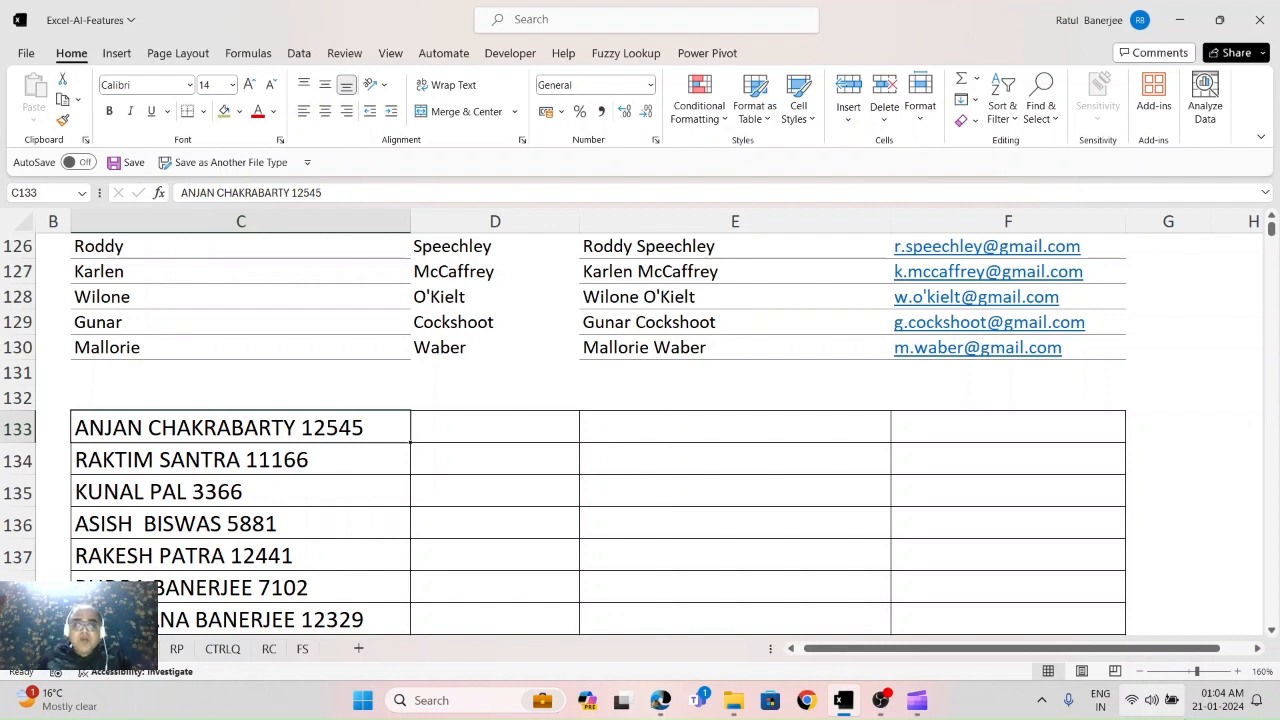
Step: Type the first entry's ID number in D133 and Flash Fill the remaining IDs down column D
key("Right")
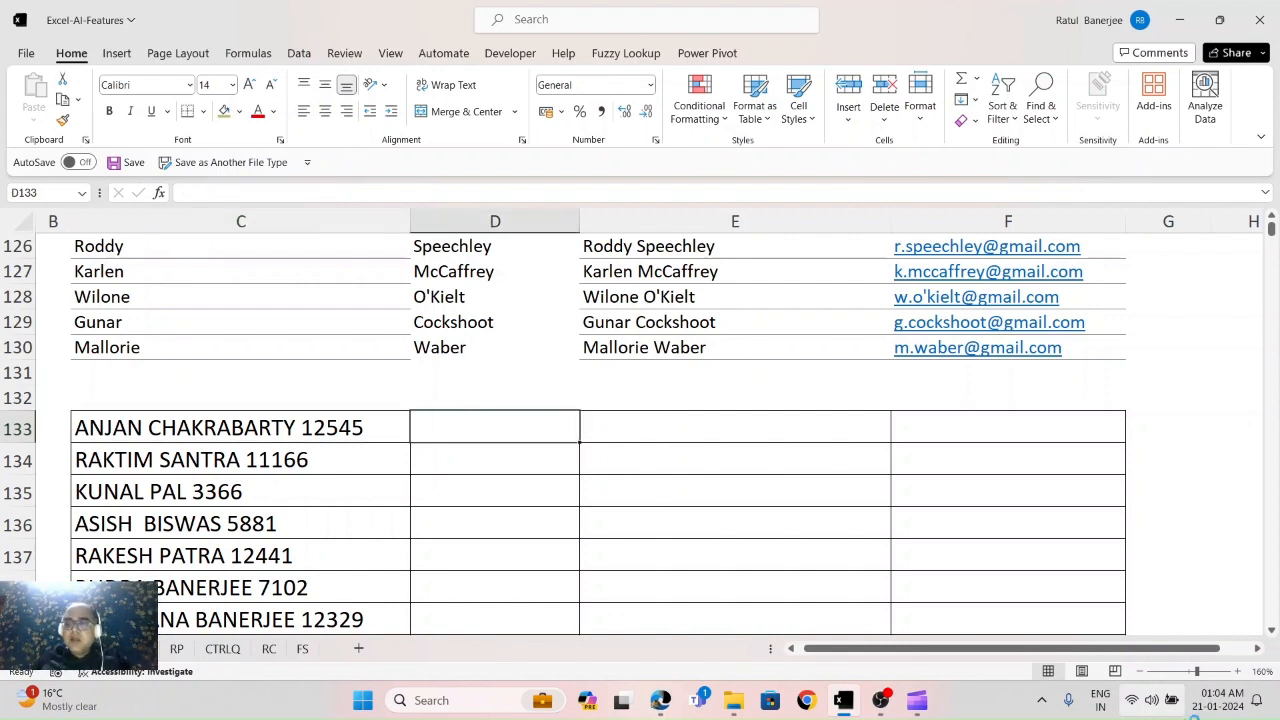
key("Right")
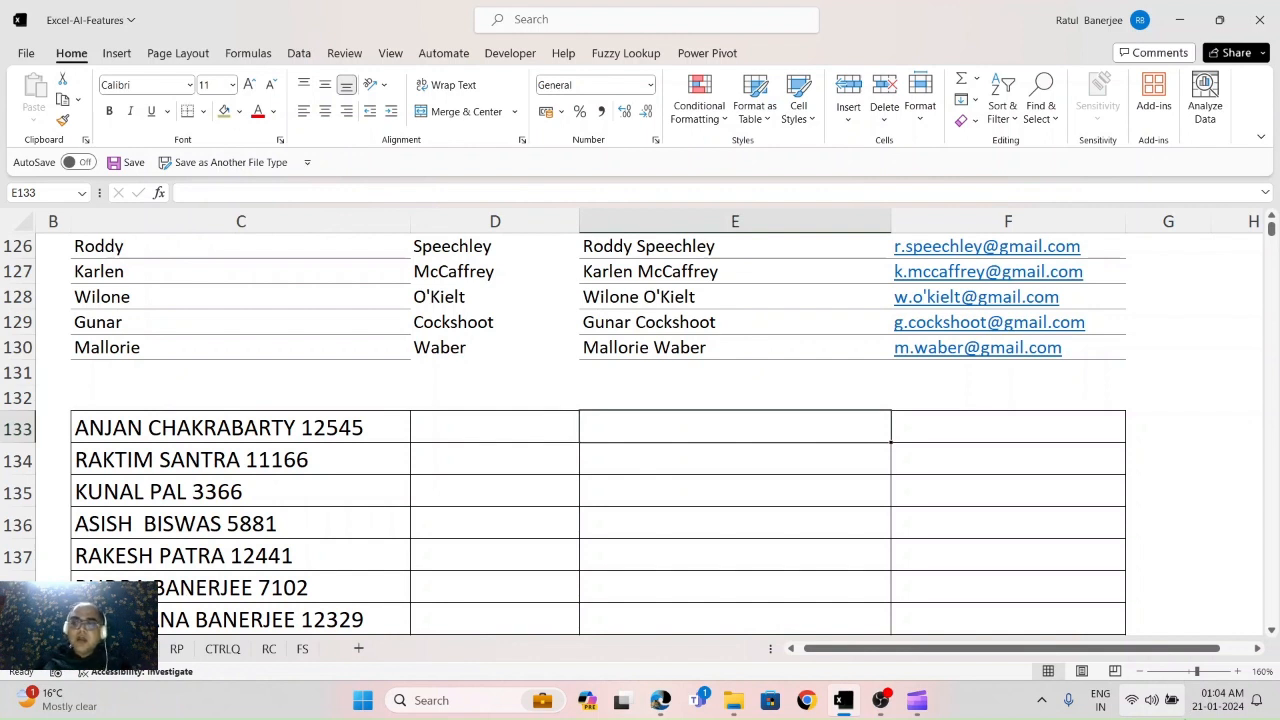
key("Right")
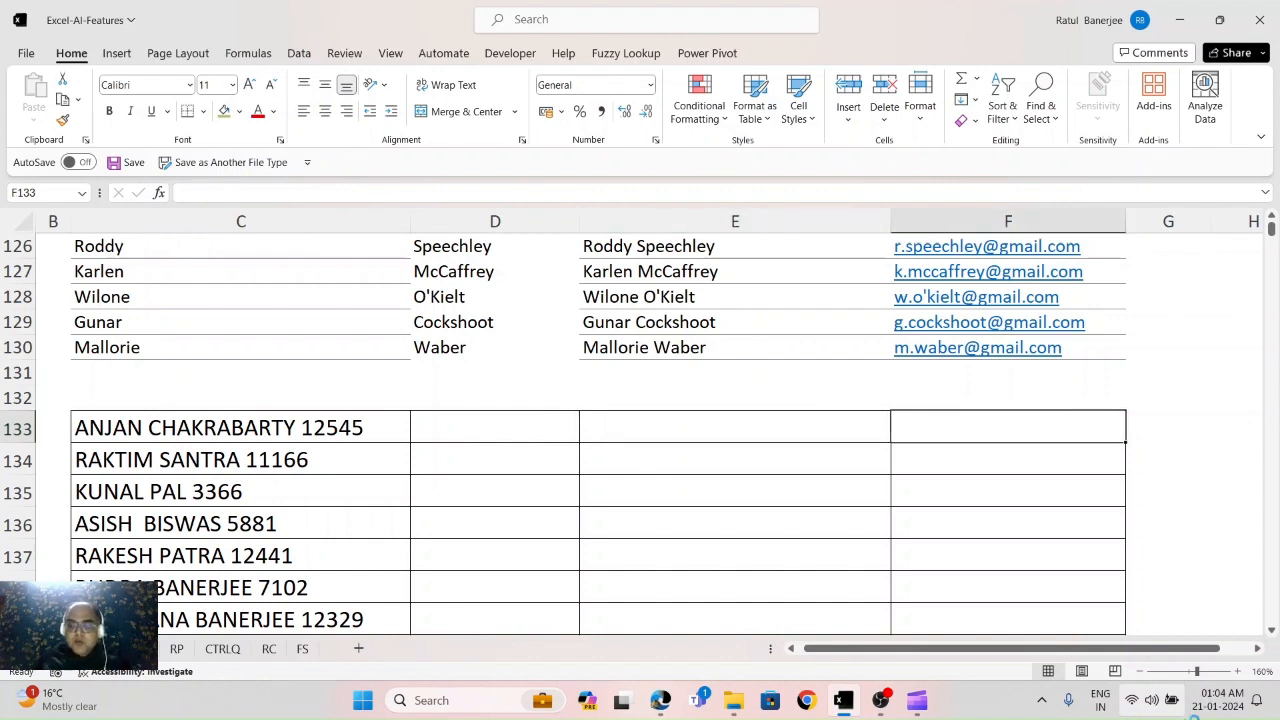
key("Left")
key("Left")
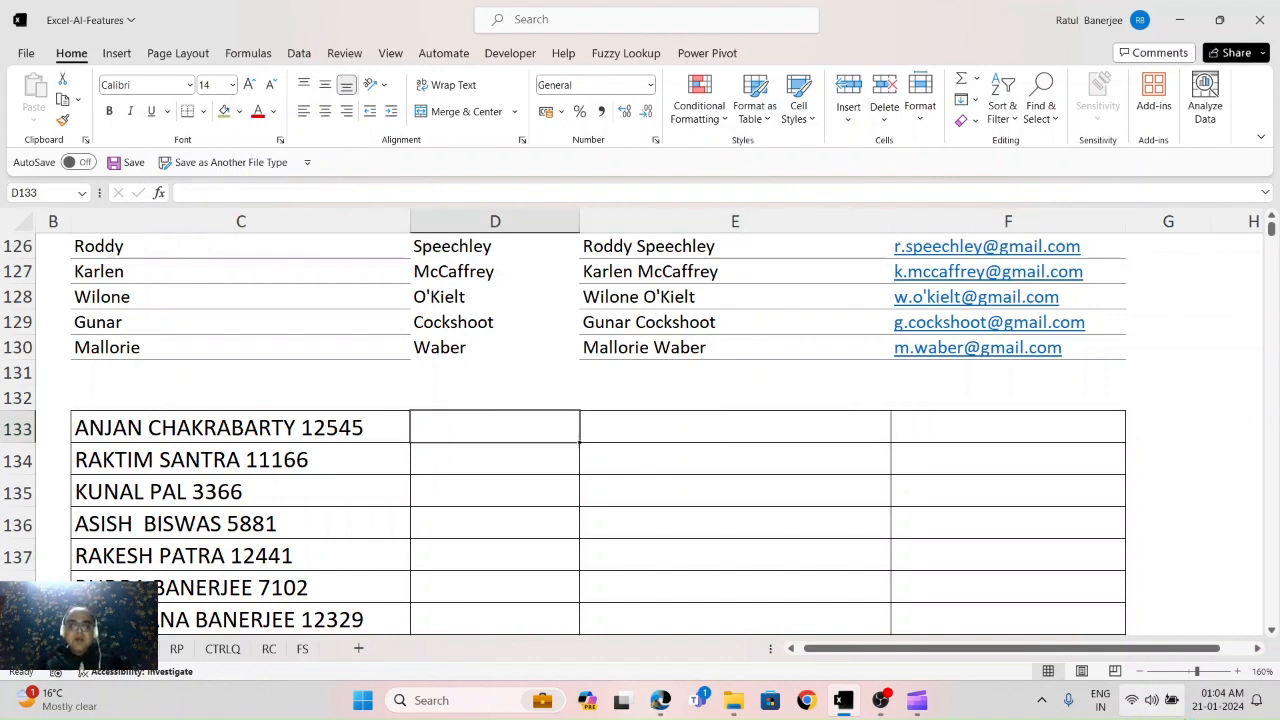
type("125")
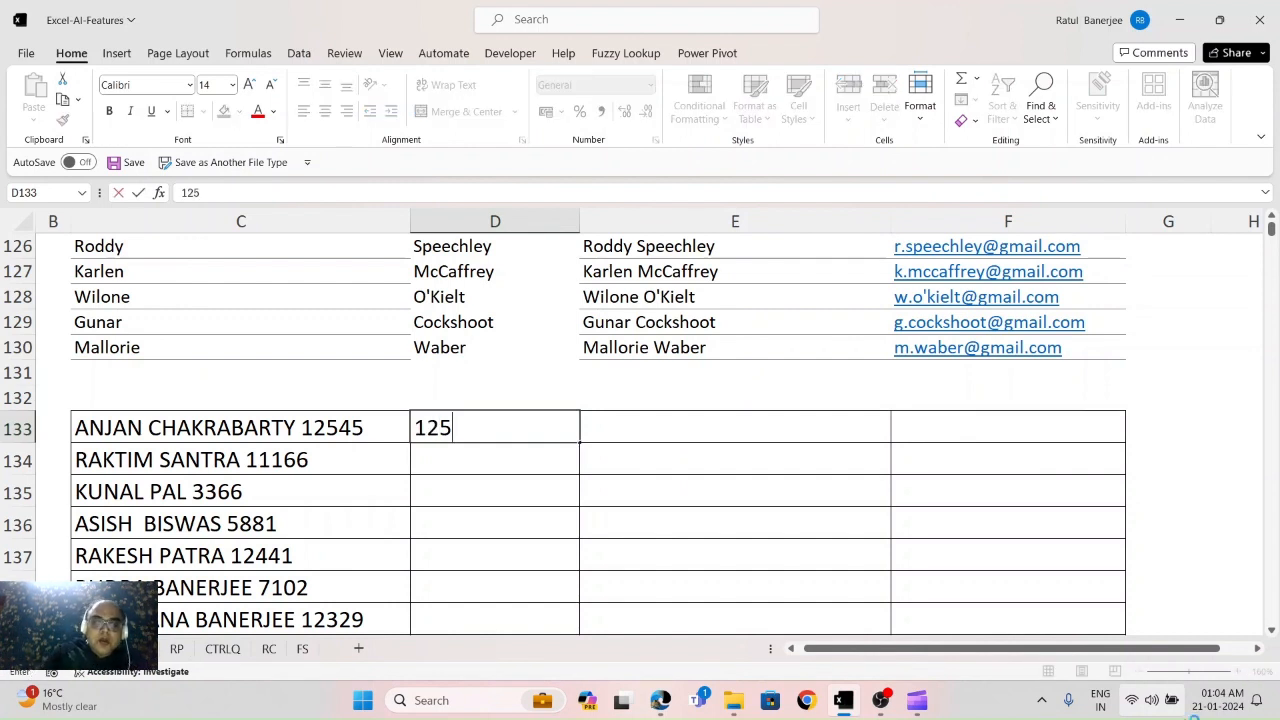
type("45")
key("Return")
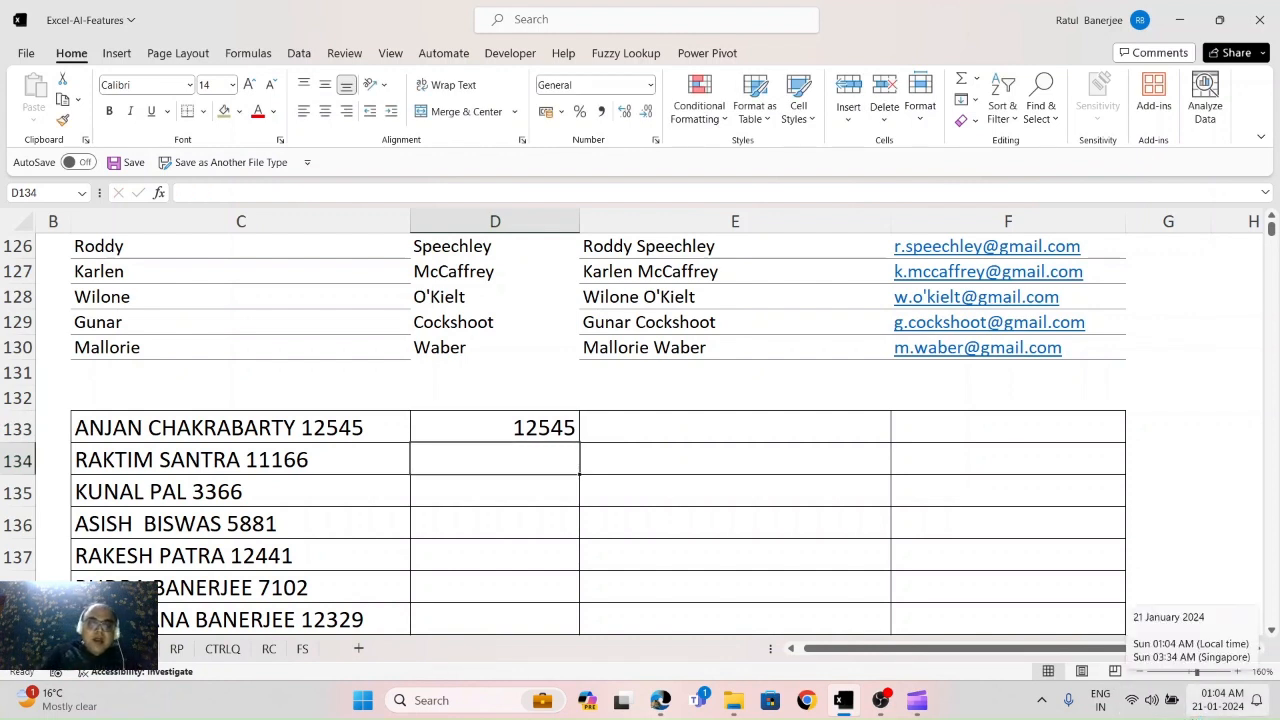
key("ctrl+e")
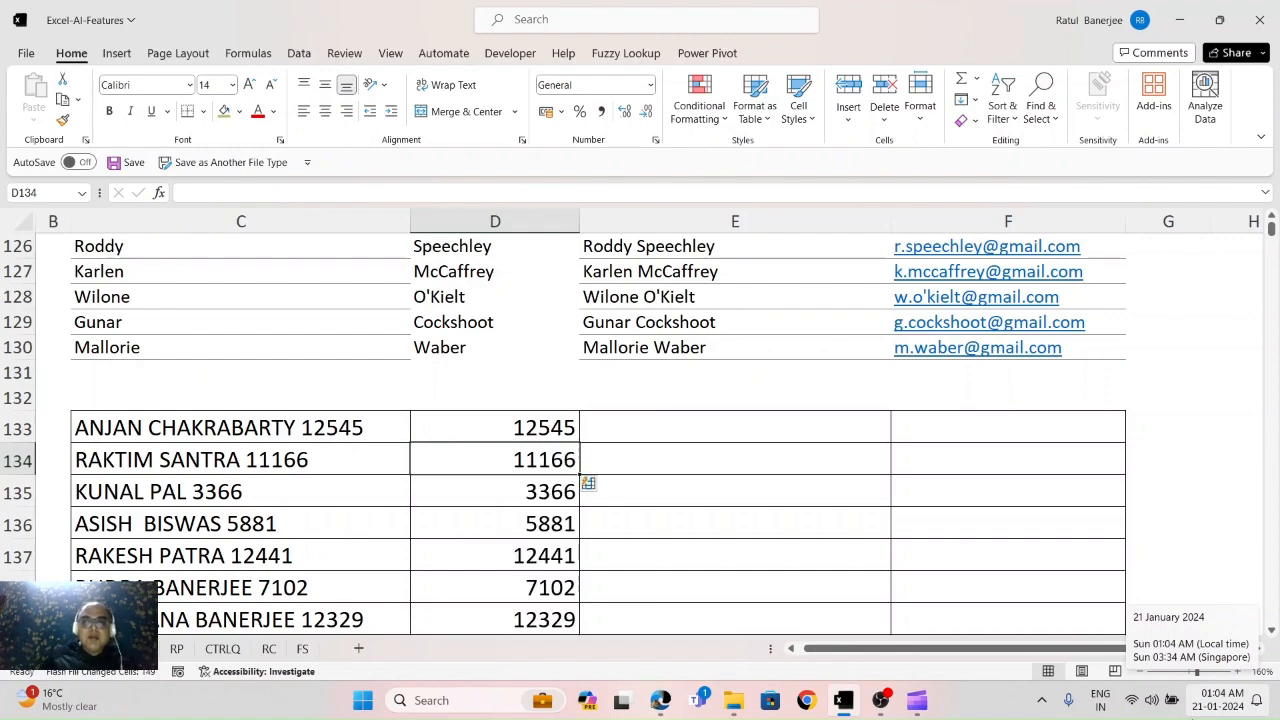
key("Up")
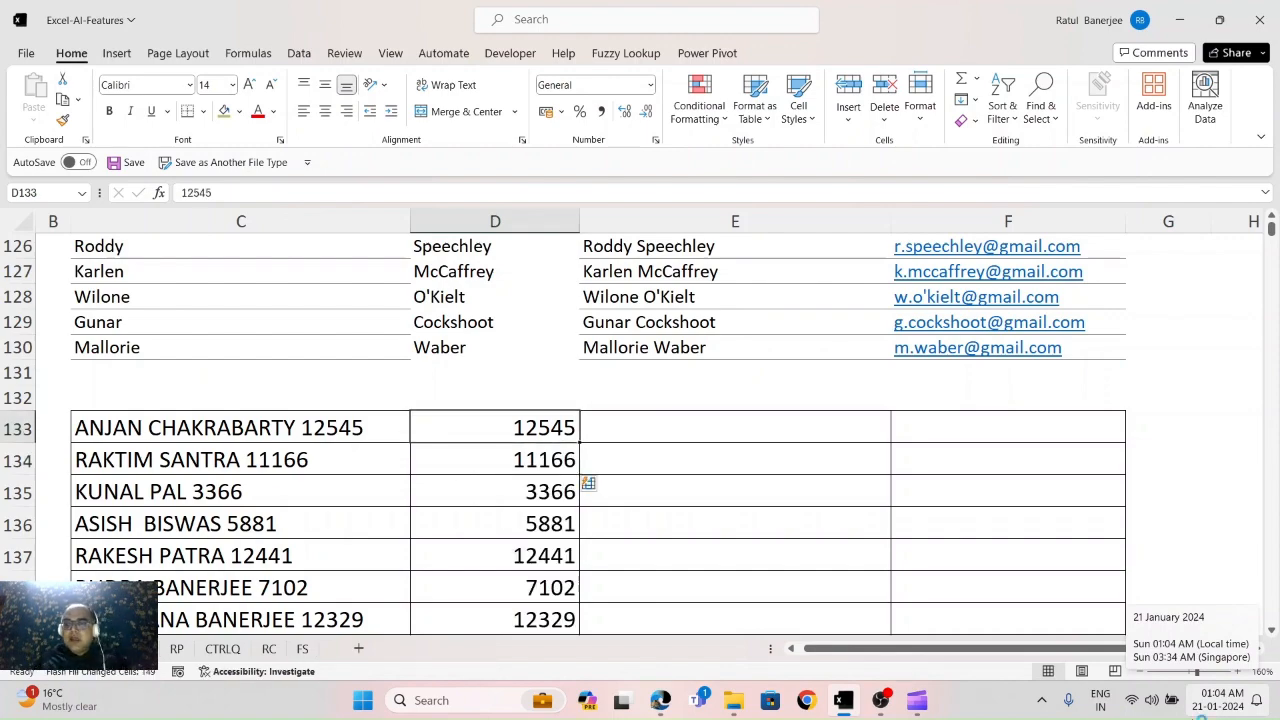
key("ctrl+Down")
Step: Type the first entry's first name in E133 and Flash Fill first names down column E
key("ctrl+Up")
key("Up")
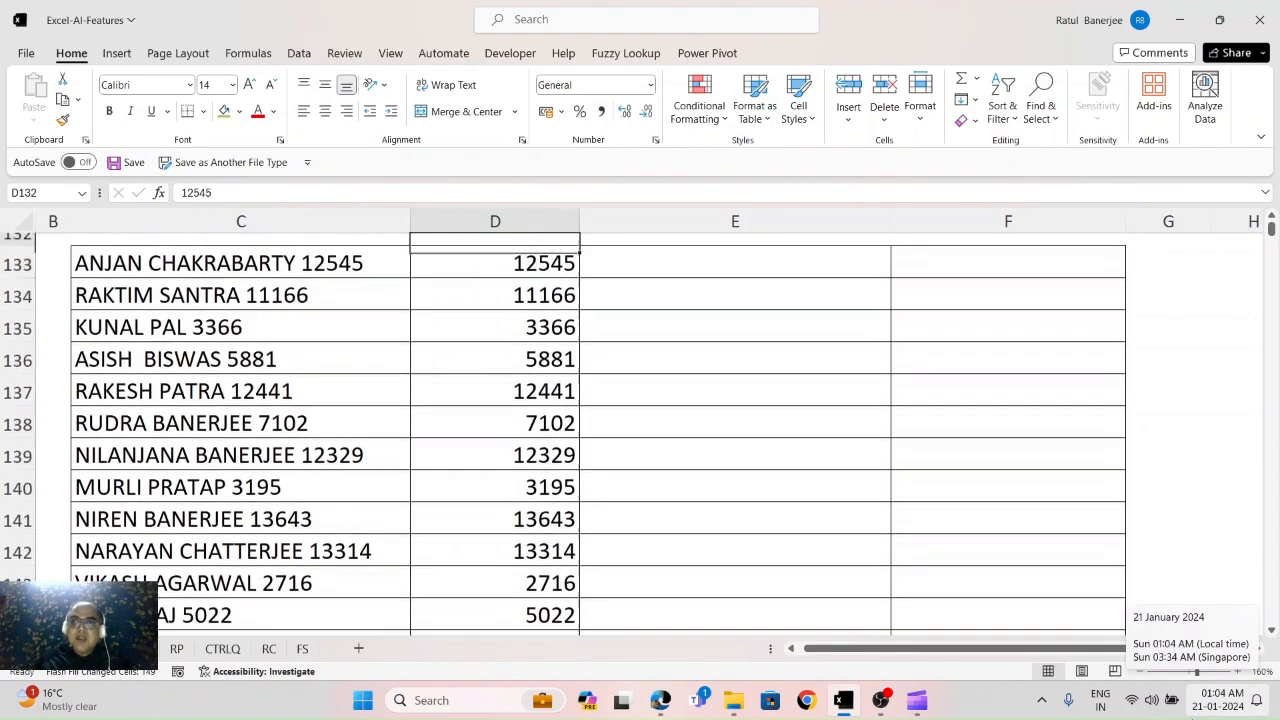
key("Down")
key("Right")
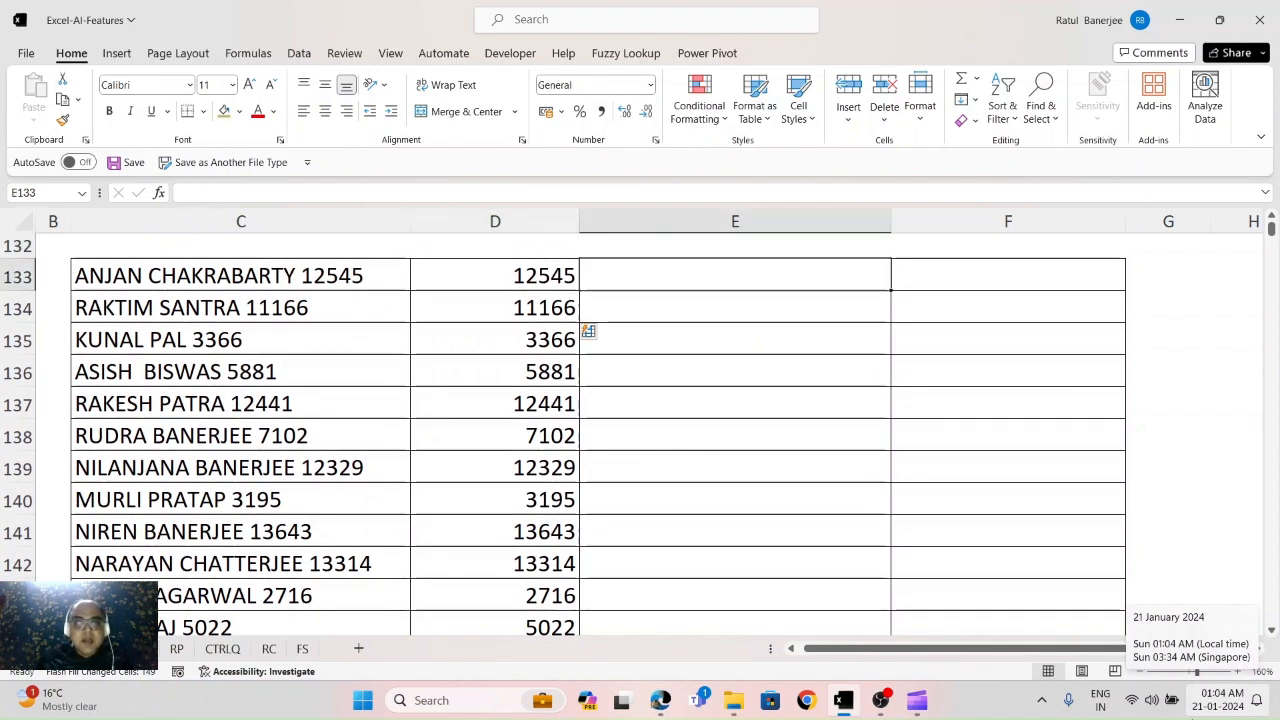
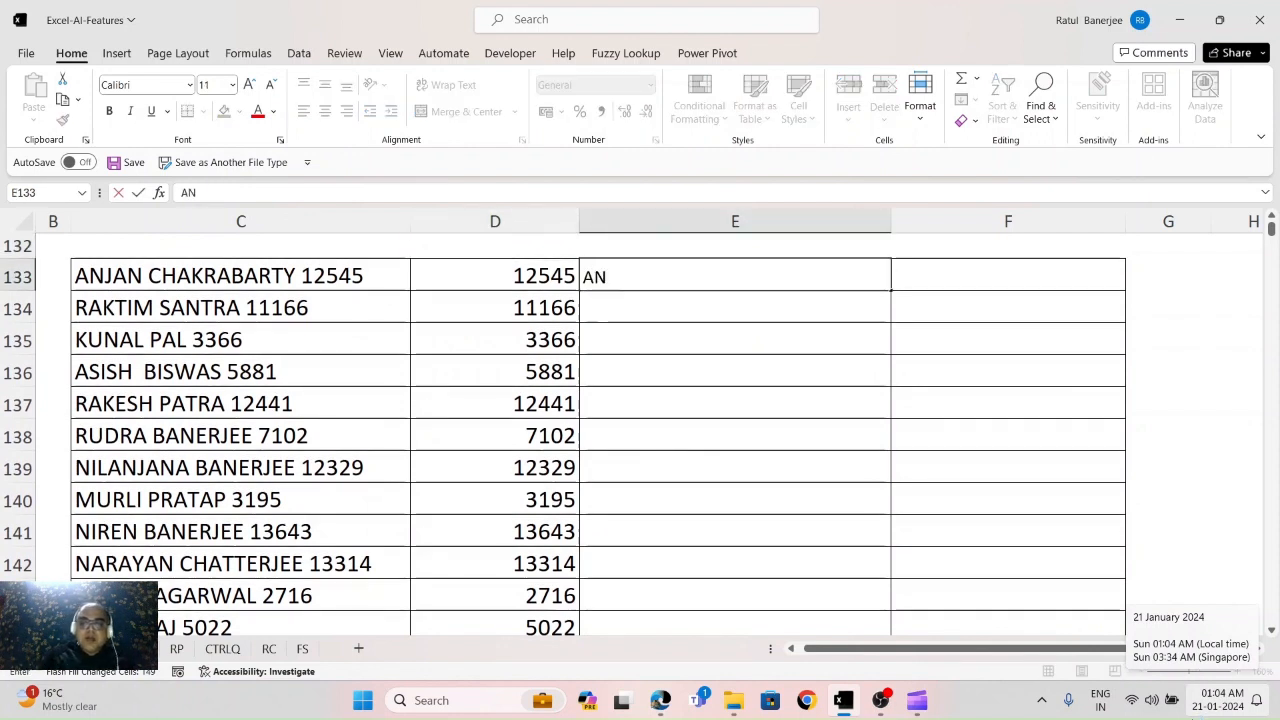
key("Return")
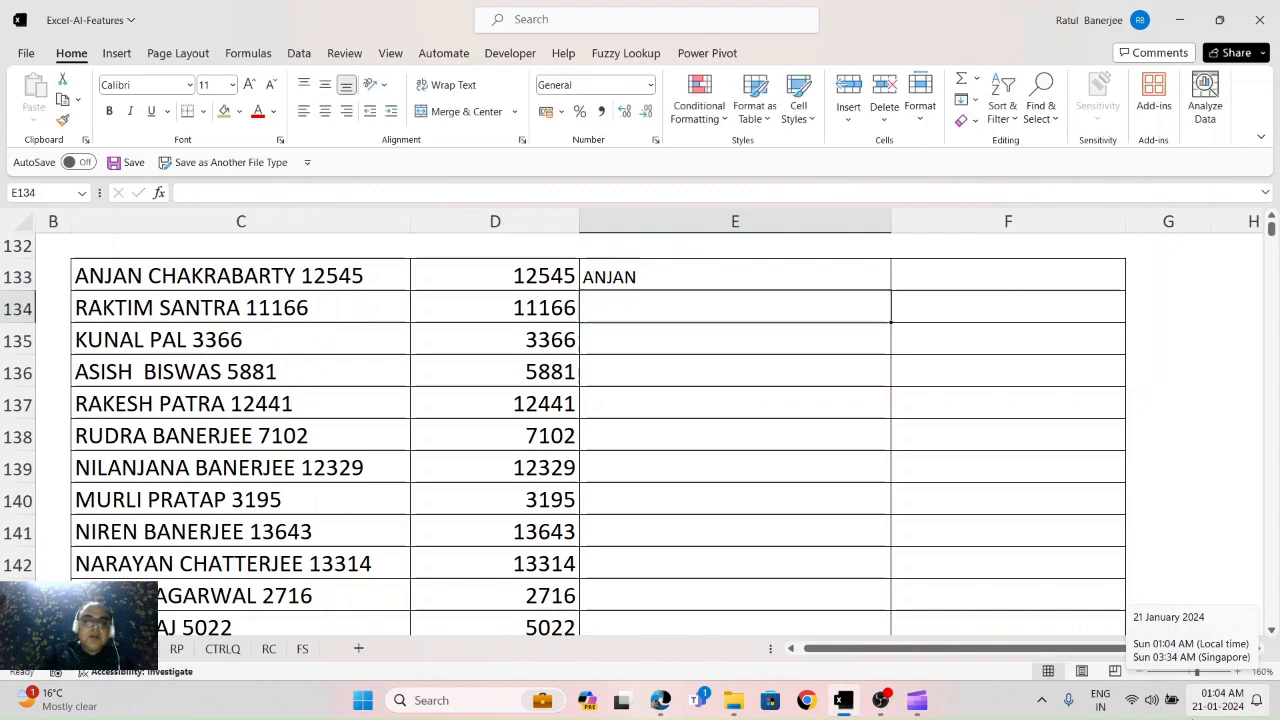
key("ctrl+e")
Step: Type the first entry's surname in F133 and Flash Fill surnames down column F
key("Up")
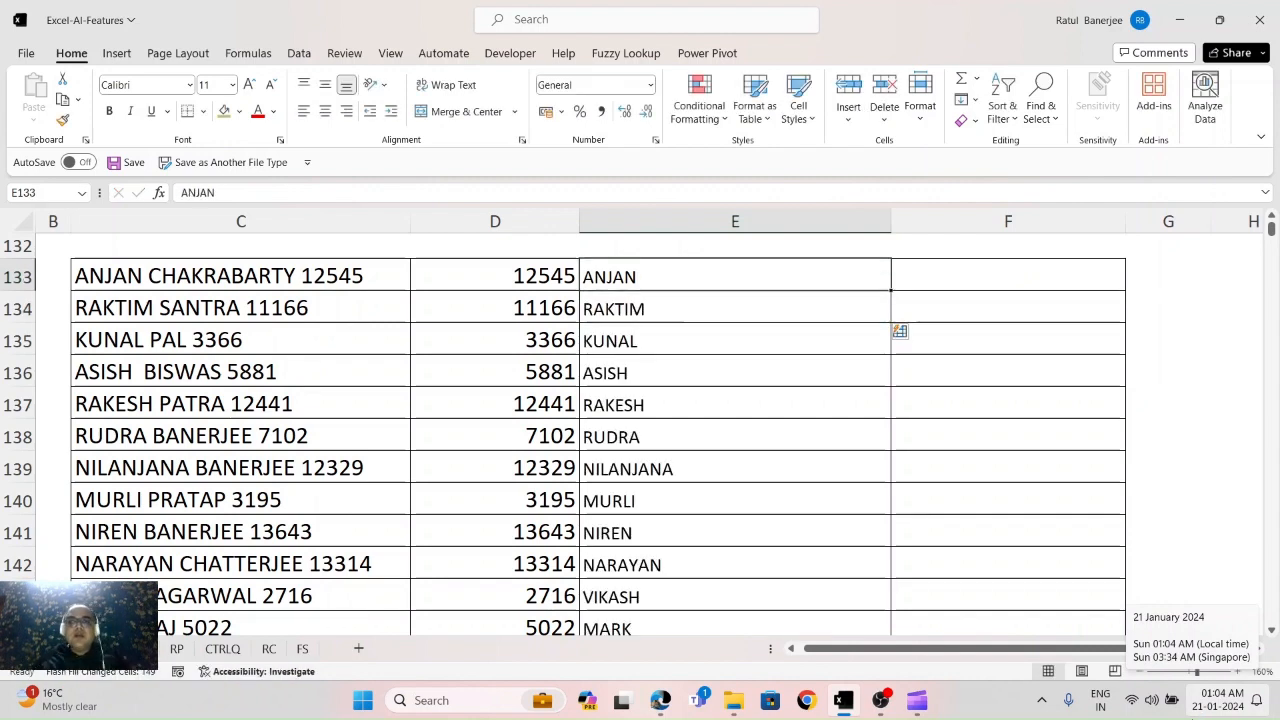
key("Right")
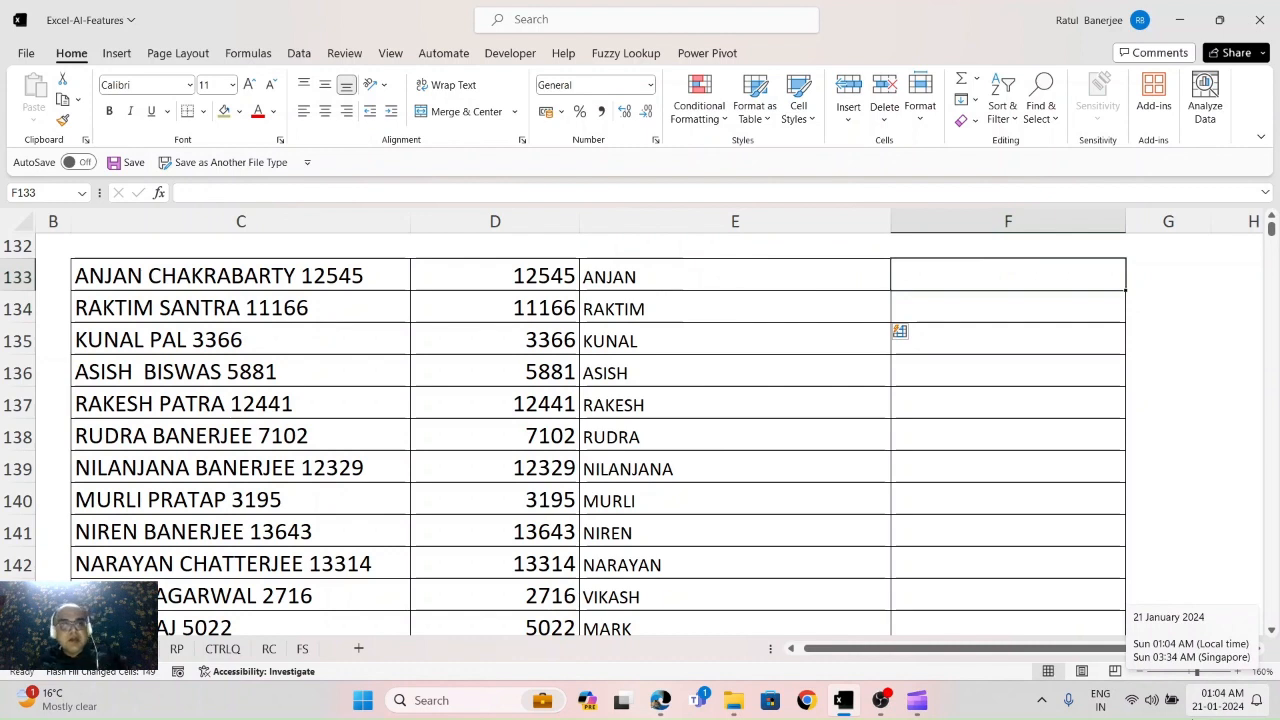
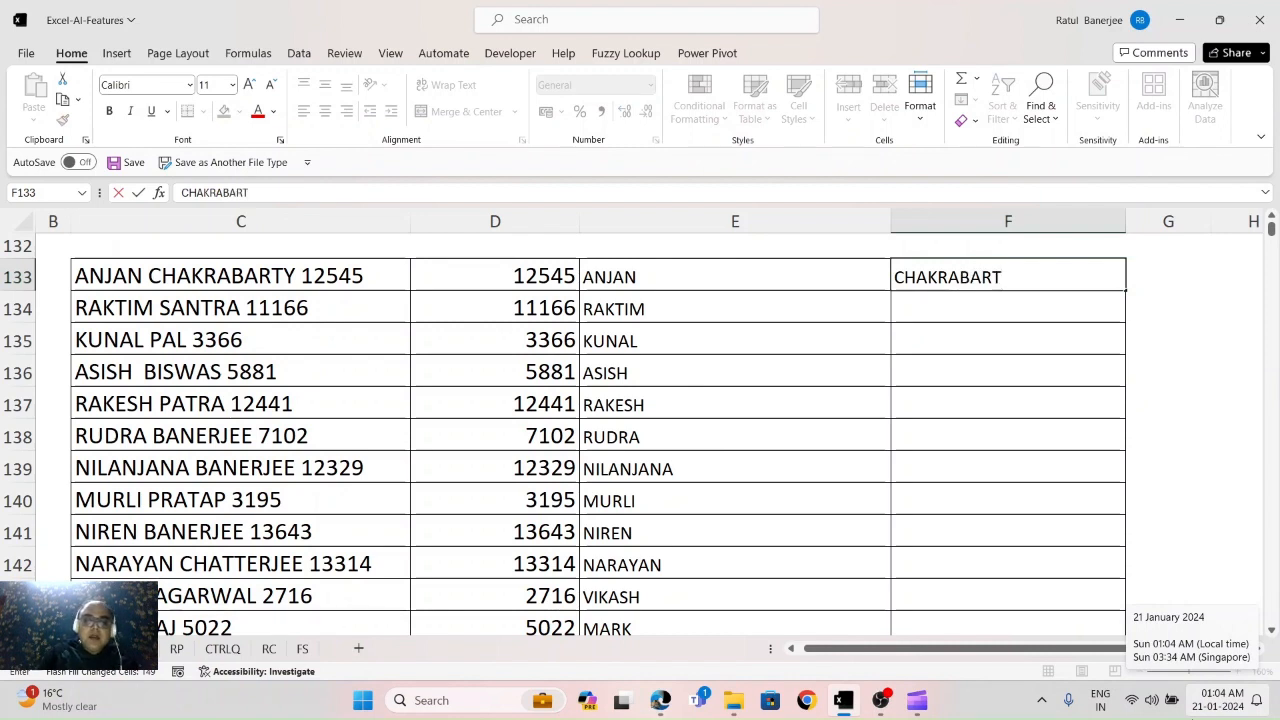
key("Return")
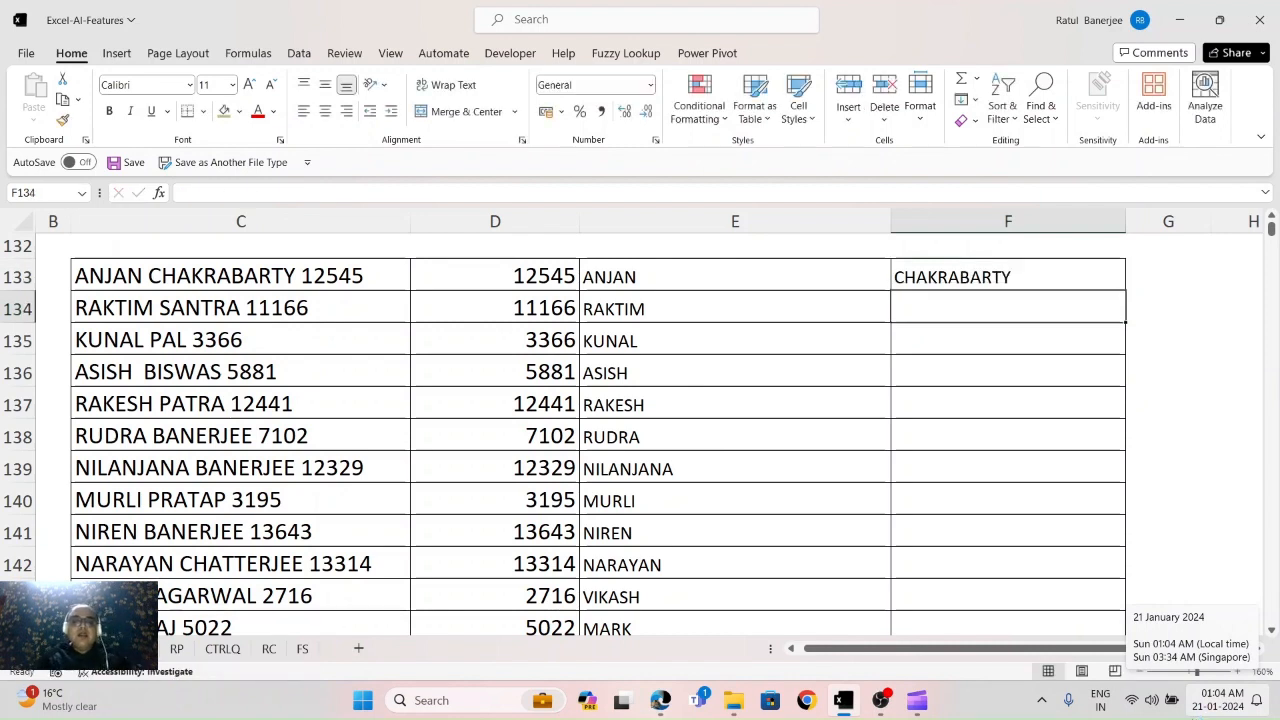
key("ctrl+e")
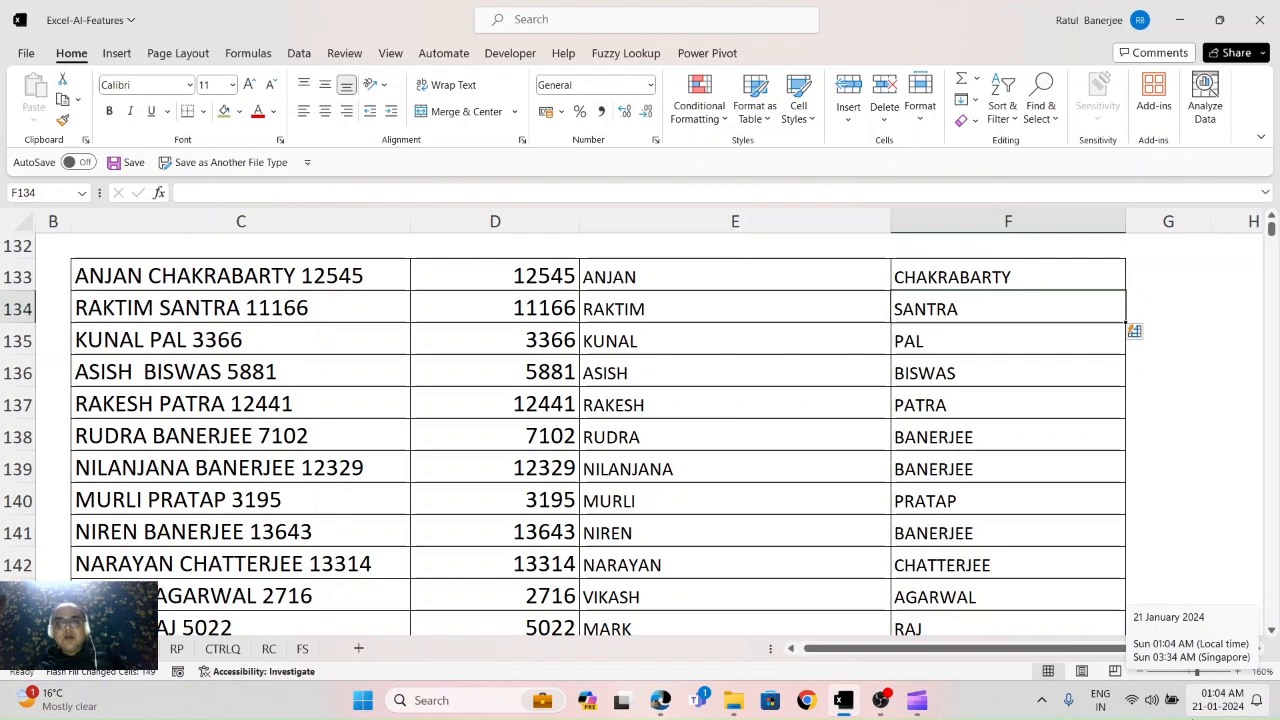